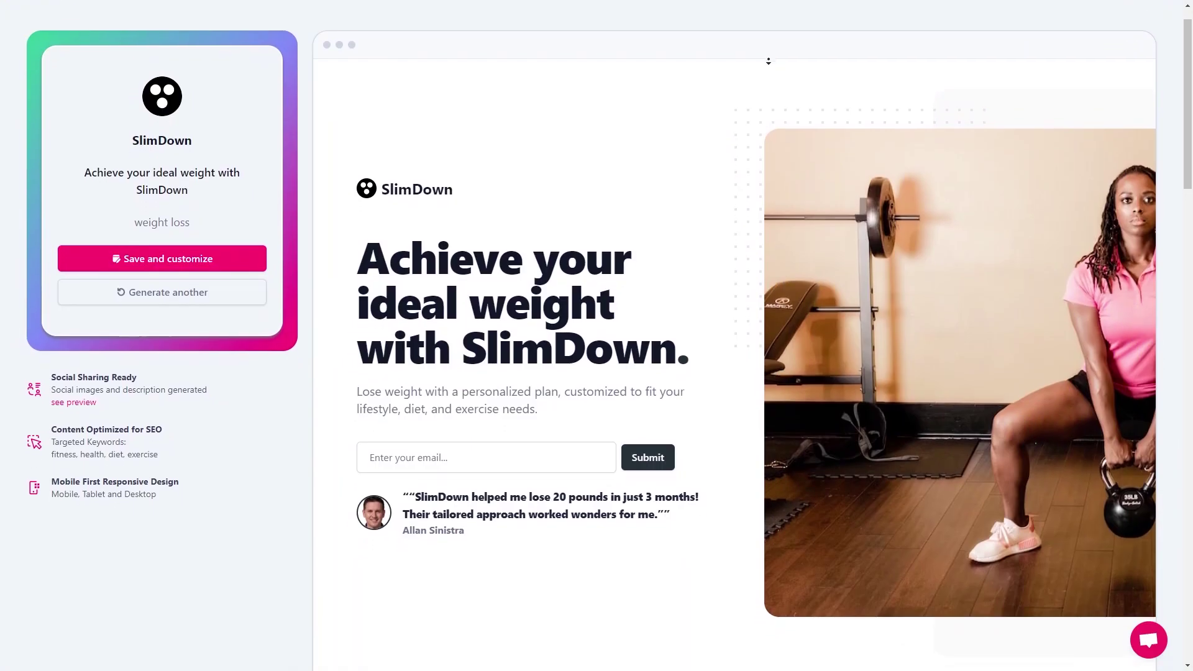
- Scroll down the Mixo homepage to the 'What's your startup idea?' form
scroll(769, 61, "down", 2)
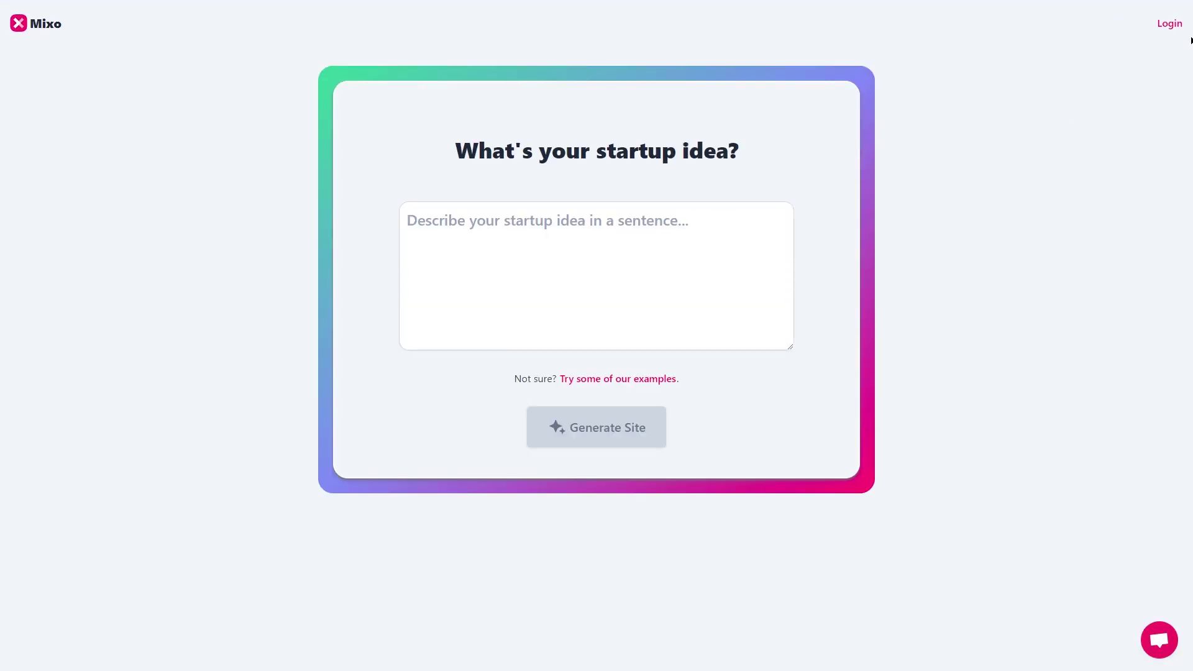
left_click(1176, 29)
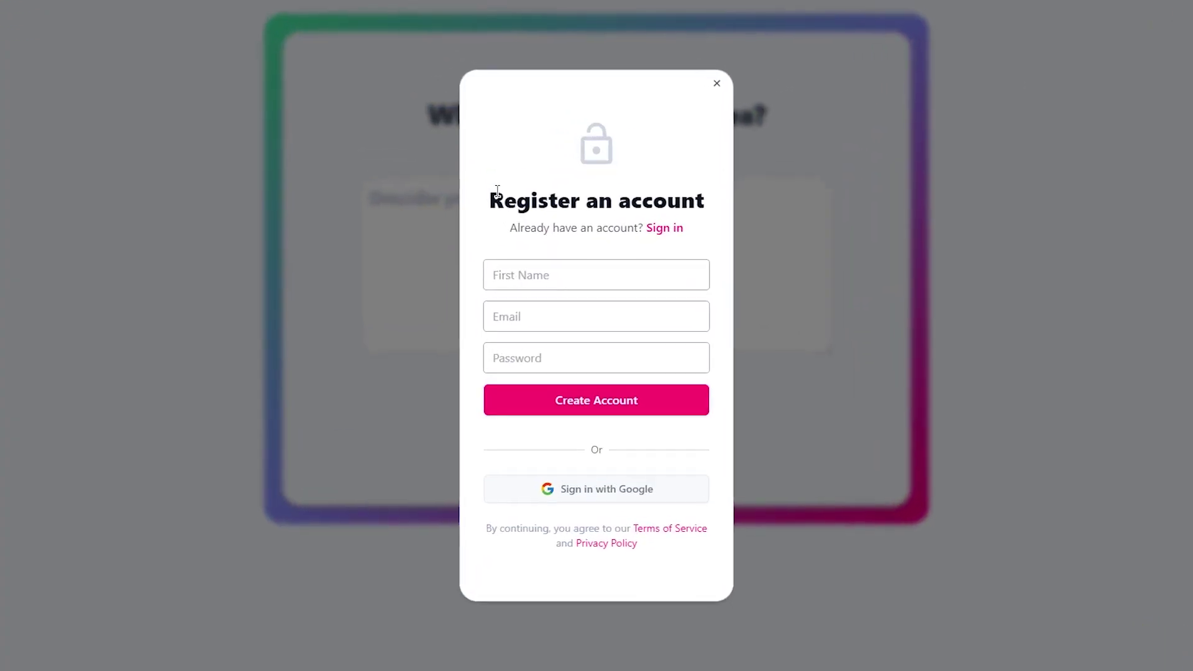
left_click_drag(518, 220, 691, 244)
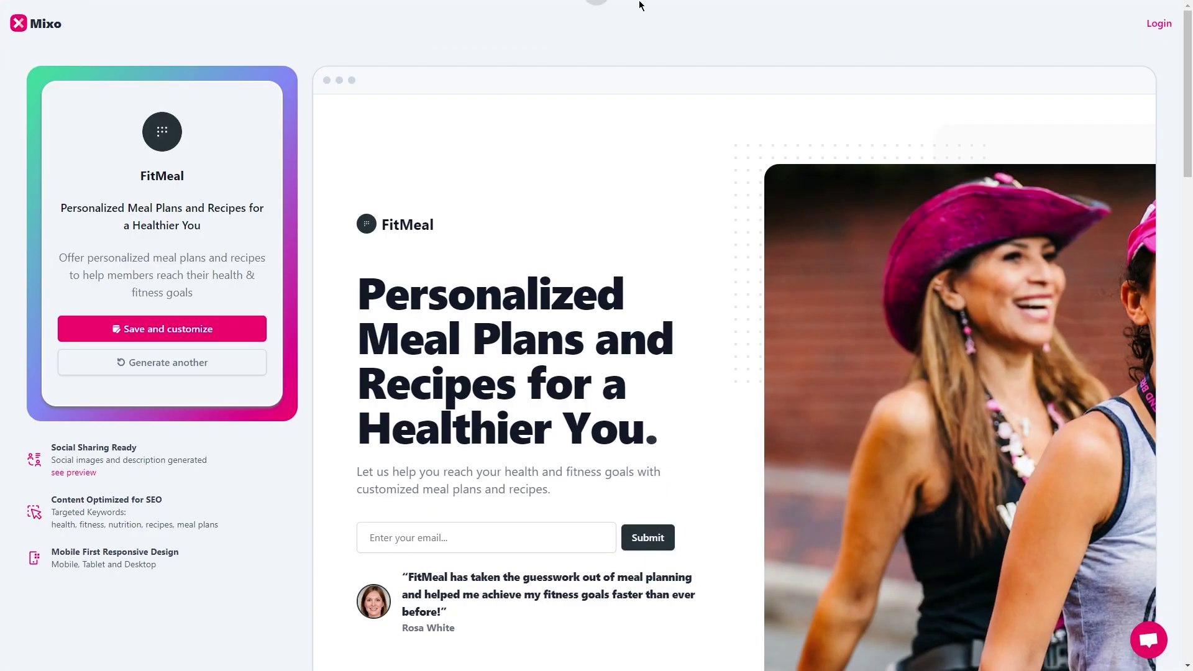
scroll(684, 186, "down", 5)
scroll(706, 266, "up", 5)
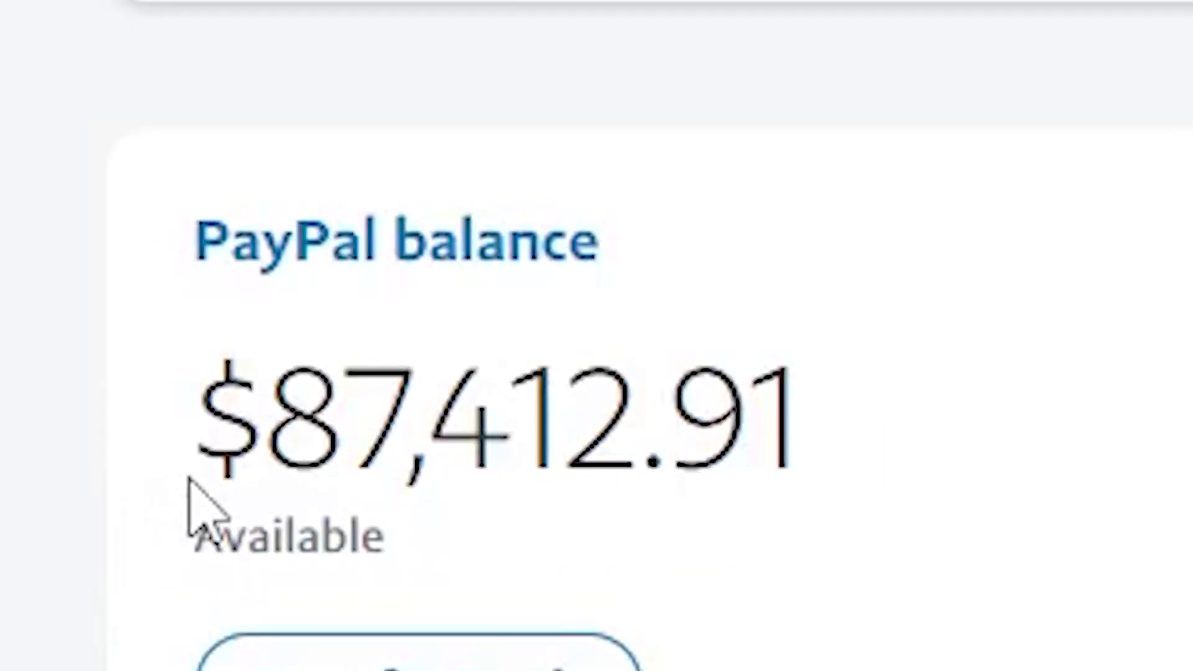
- Highlight the PayPal balance amount and scroll through the marketplace page
left_click_drag(183, 482, 793, 488)
left_click(226, 493)
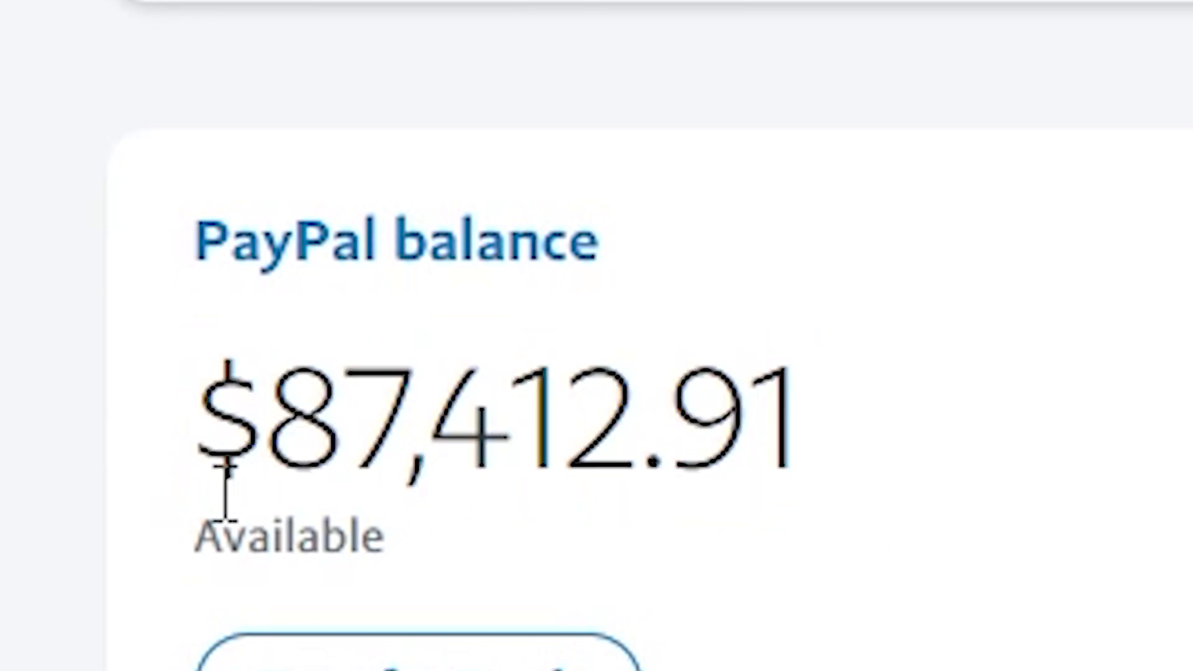
scroll(410, 187, "down", 6)
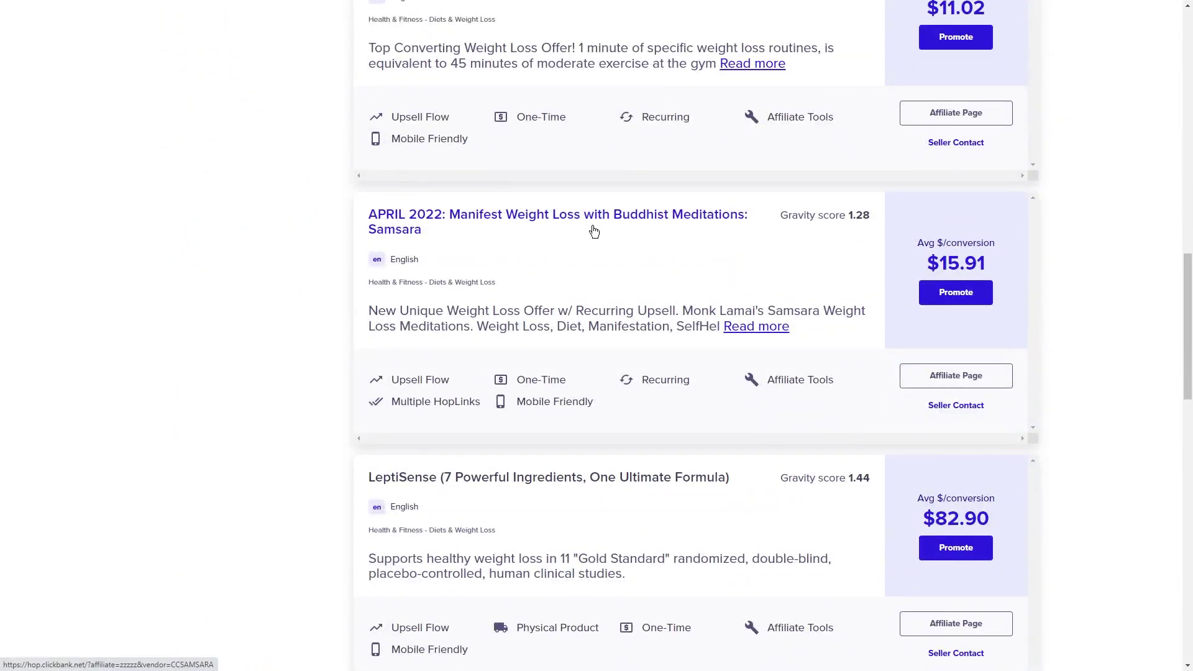
scroll(575, 203, "up", 7)
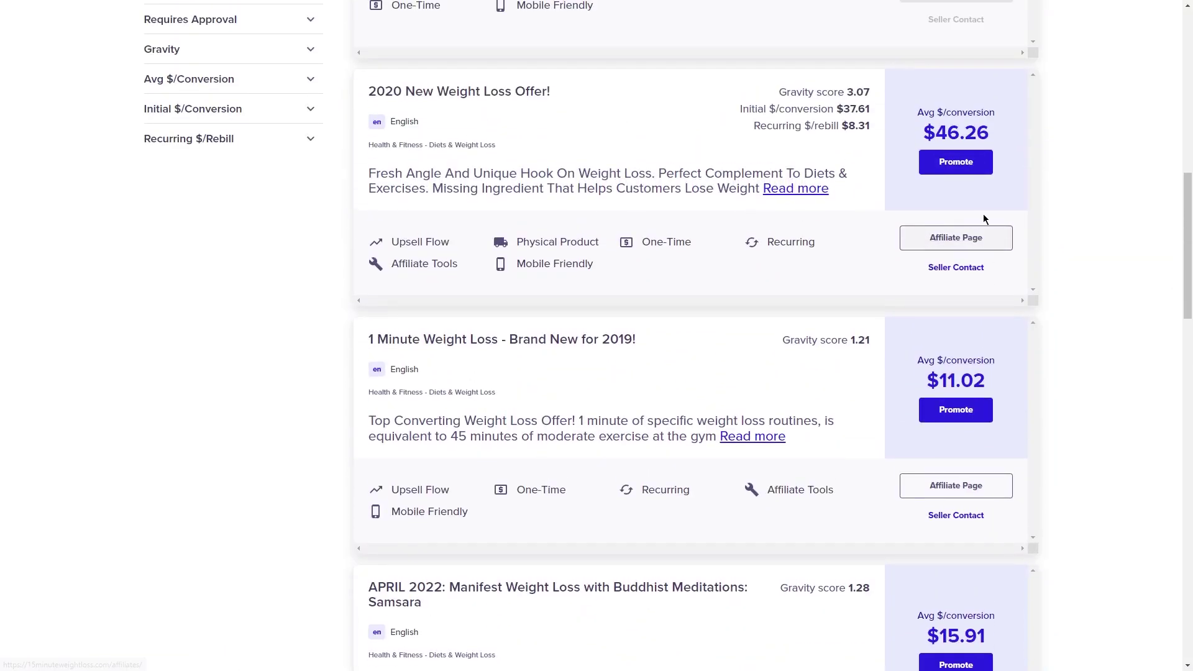
scroll(968, 188, "up", 4)
left_click_drag(917, 157, 997, 199)
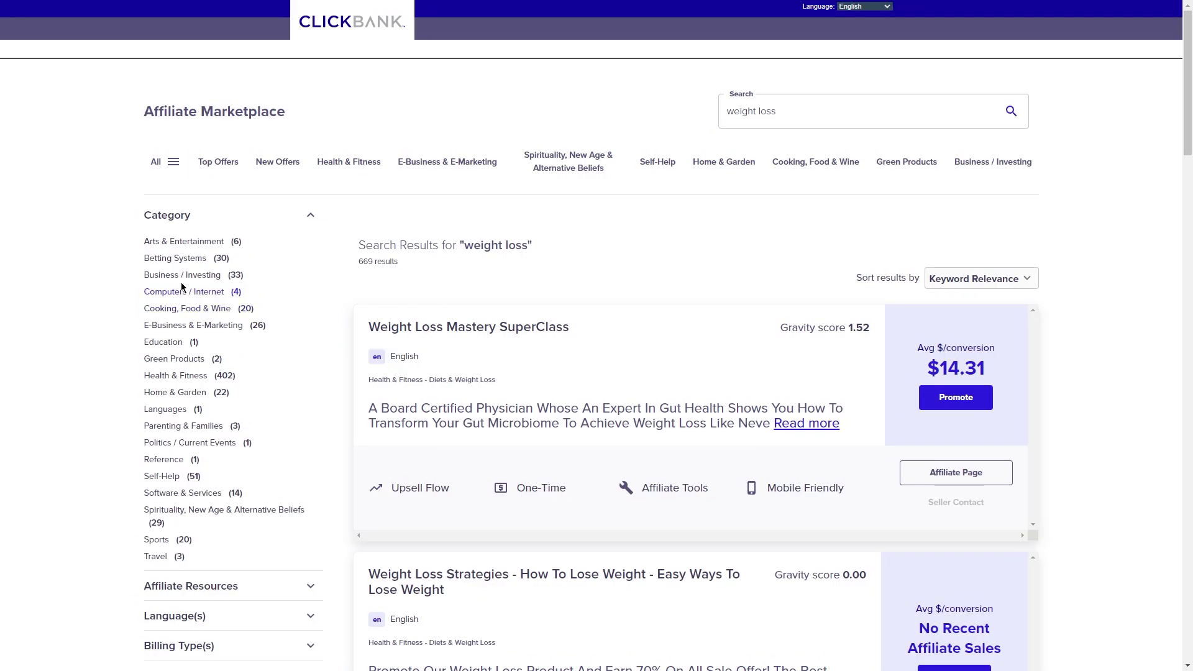
- Filter weight loss results to Green Products, then Conservation & Efficiency, and show the category filter details
left_click(192, 359)
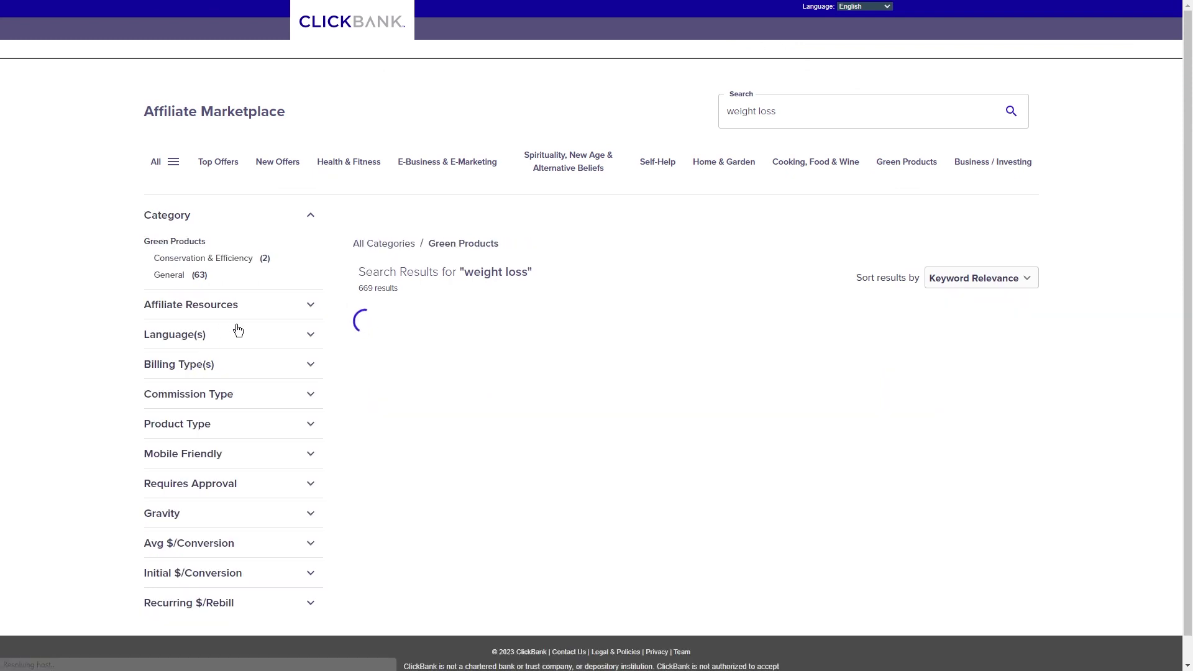
left_click(220, 260)
scroll(232, 180, "down", 2)
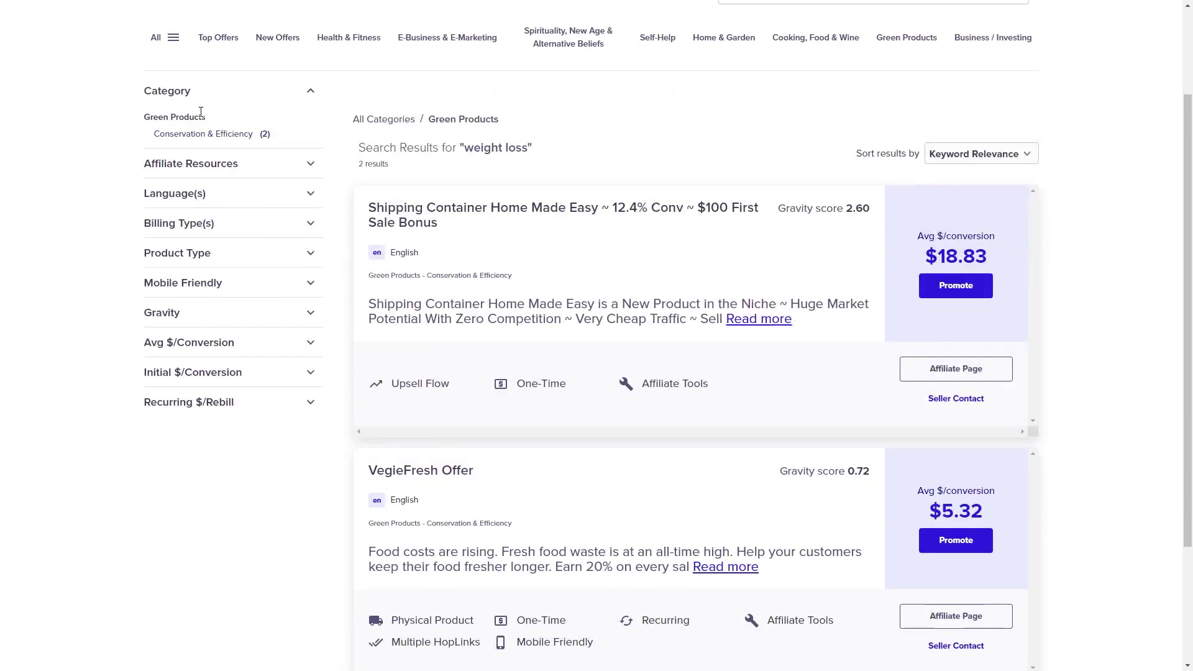
scroll(454, 225, "down", 1)
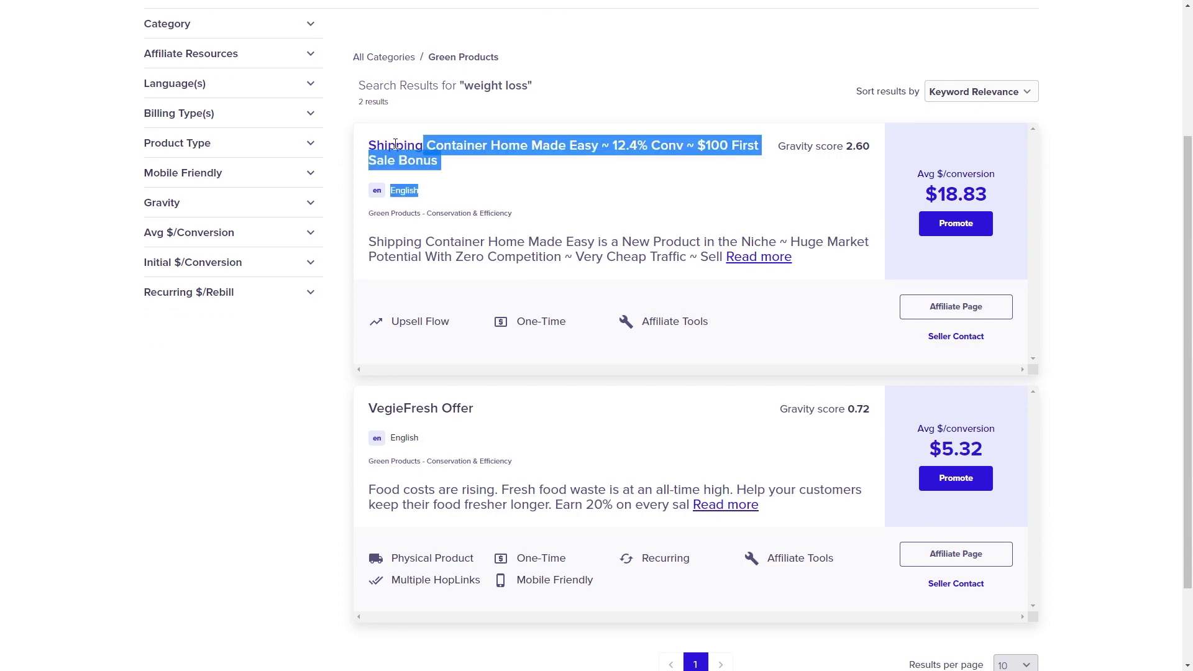
scroll(950, 262, "down", 2)
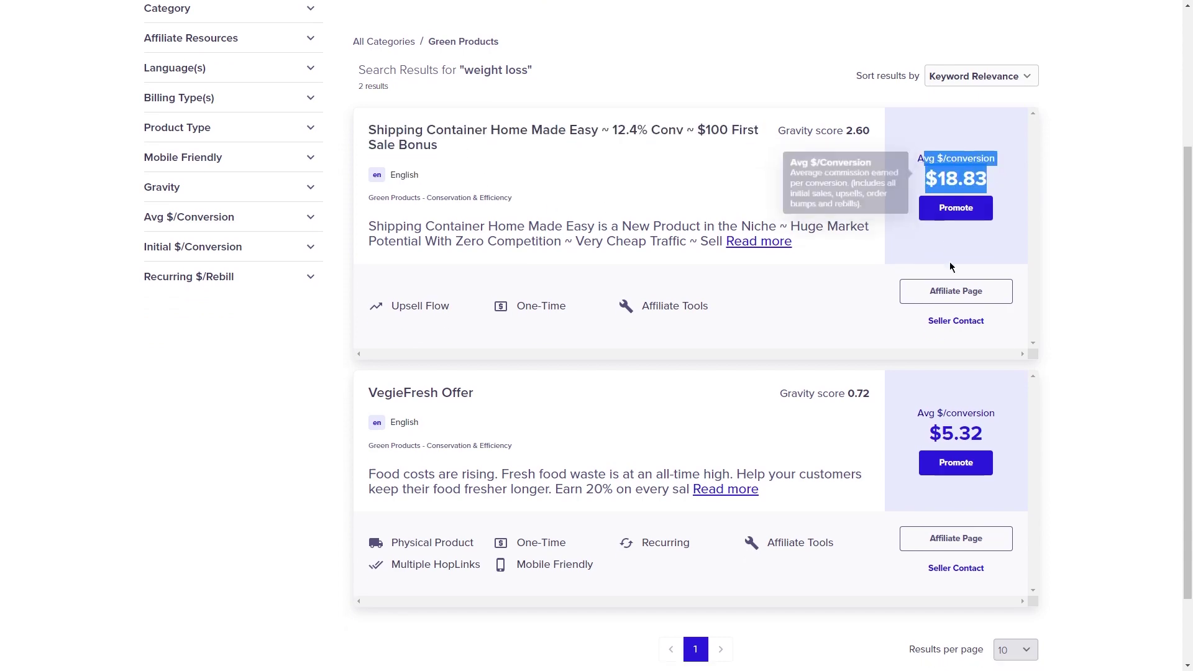
scroll(477, 380, "up", 3)
scroll(477, 381, "up", 2)
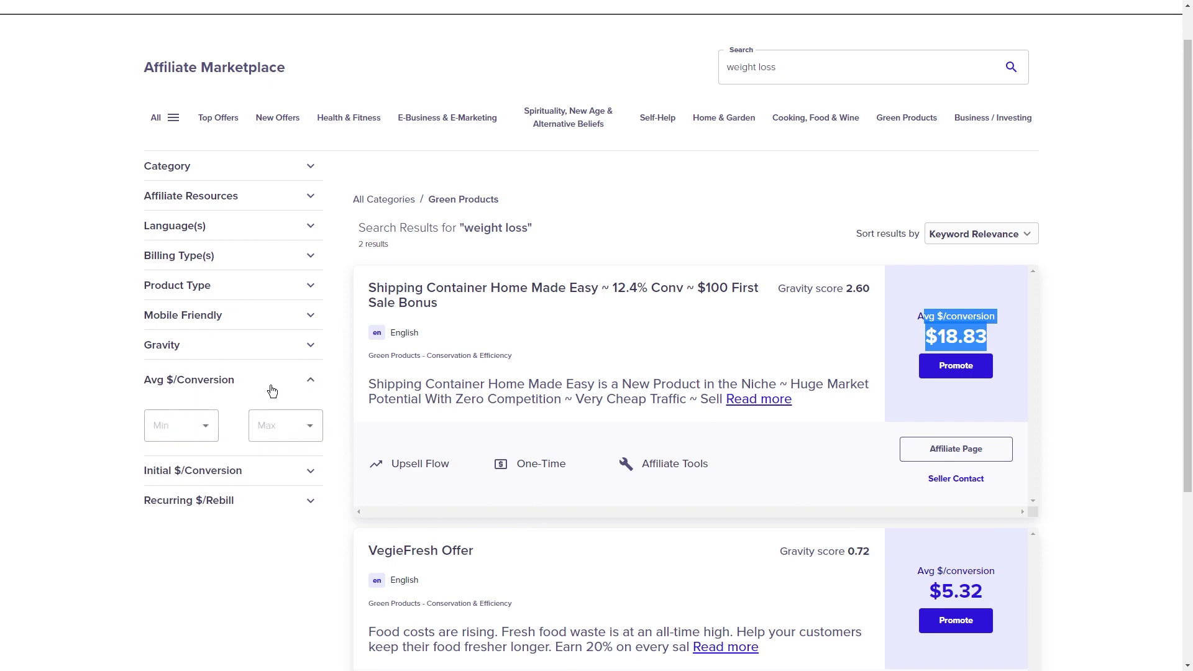
left_click(227, 160)
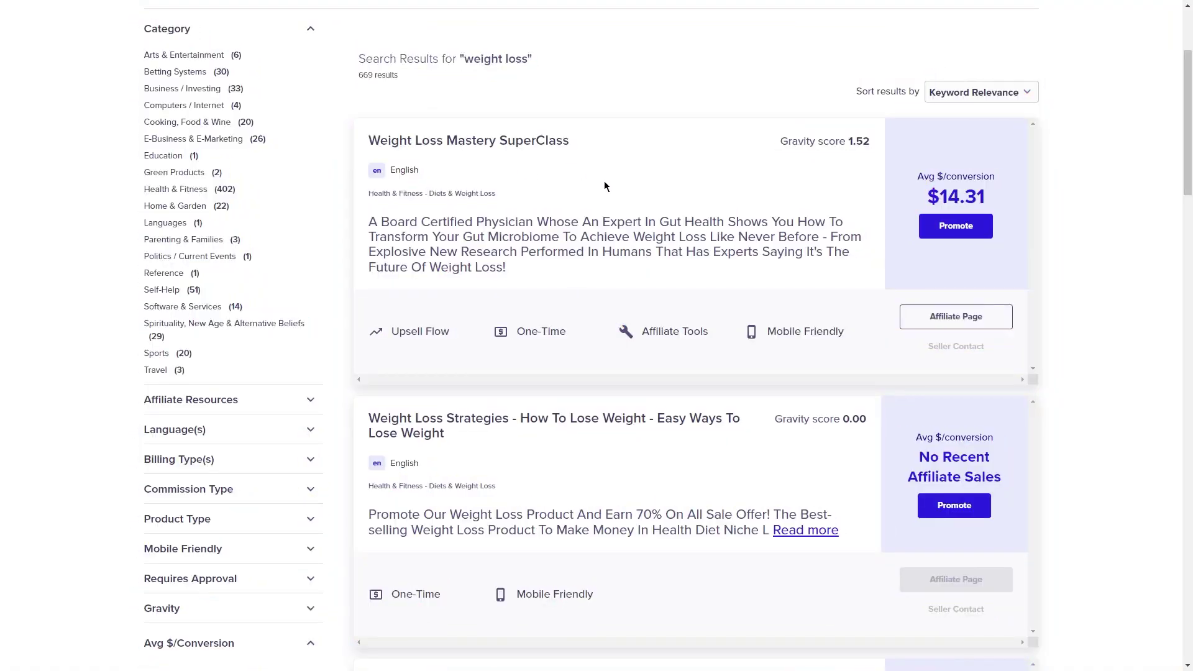
- Review the Weight Loss Mastery SuperClass offer's Health & Fitness category, features and title
triple_click(604, 189)
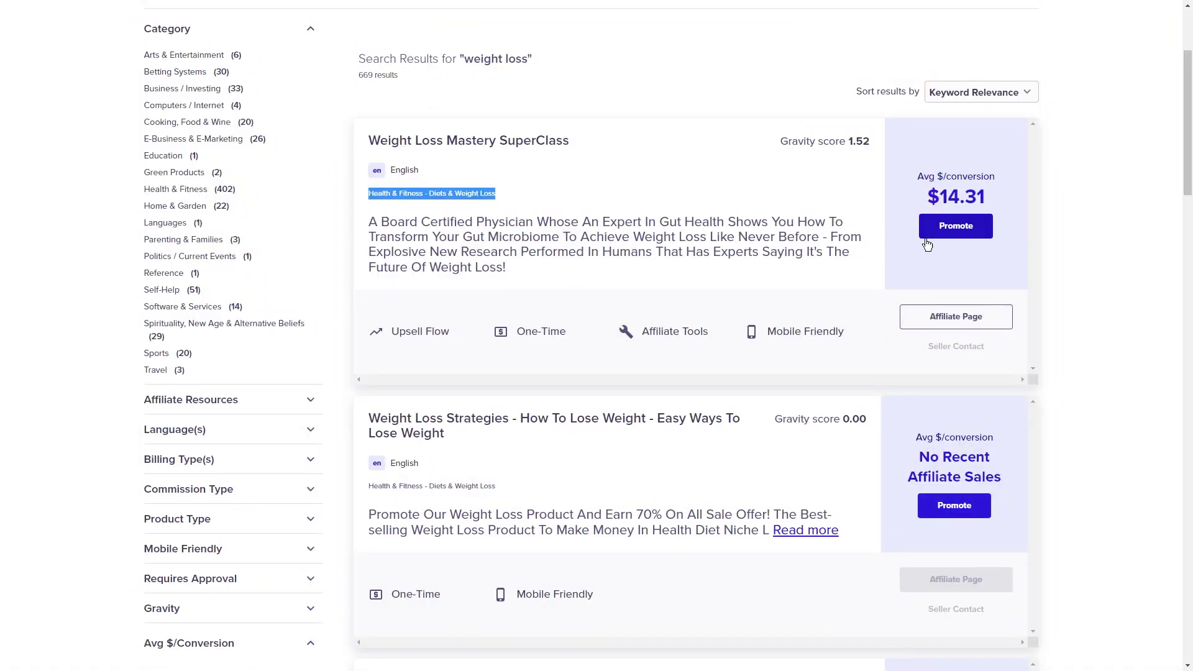
left_click_drag(957, 261, 974, 291)
left_click(1036, 285)
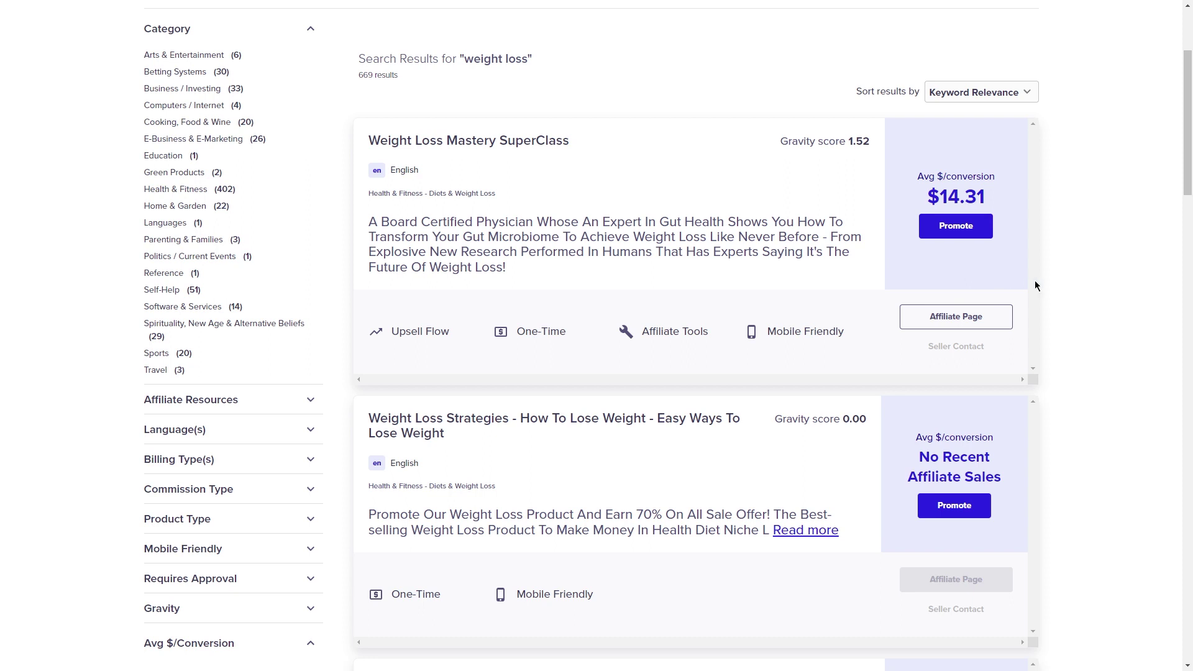
left_click_drag(592, 163, 369, 142)
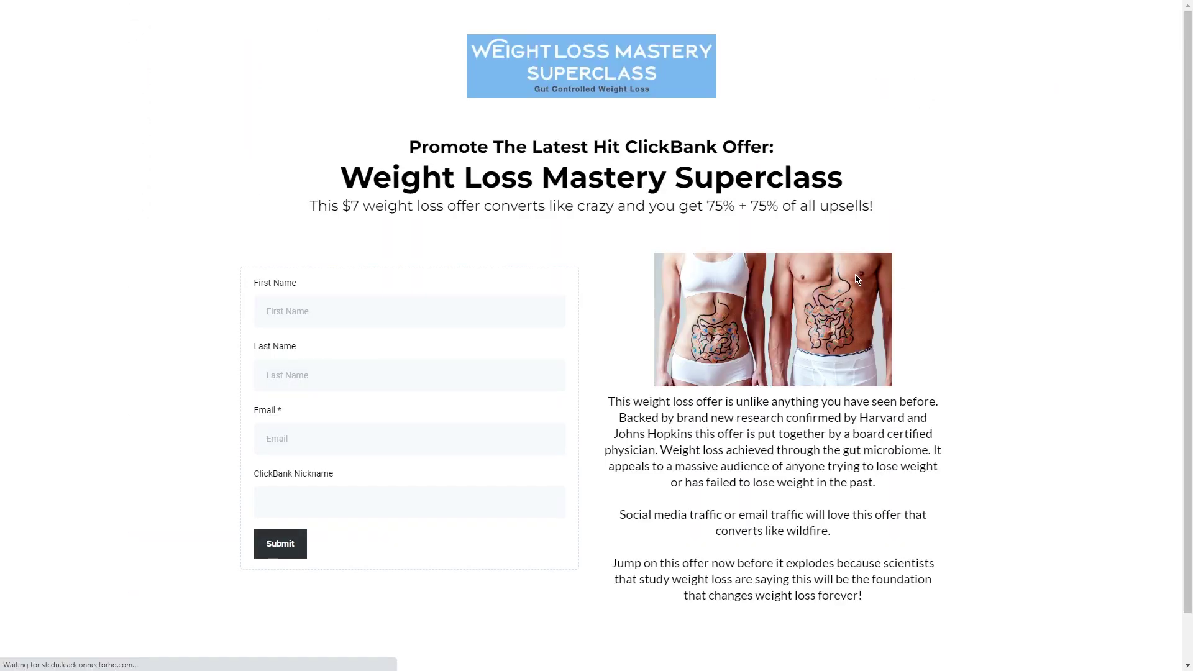
scroll(888, 252, "down", 1)
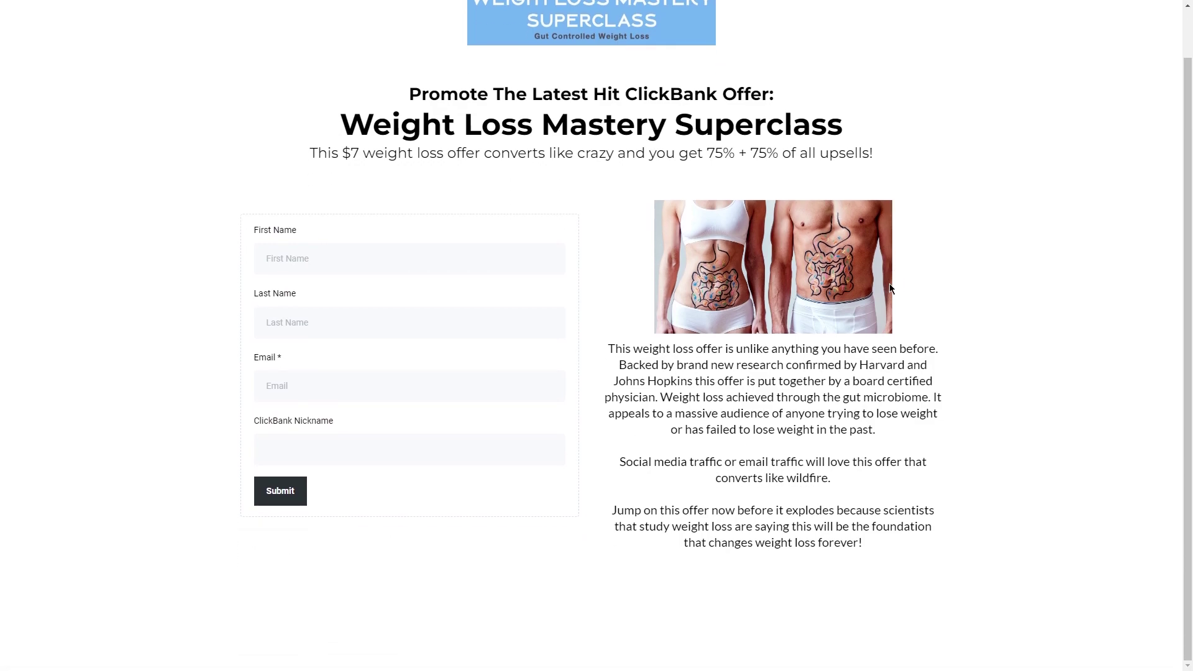
scroll(889, 284, "up", 1)
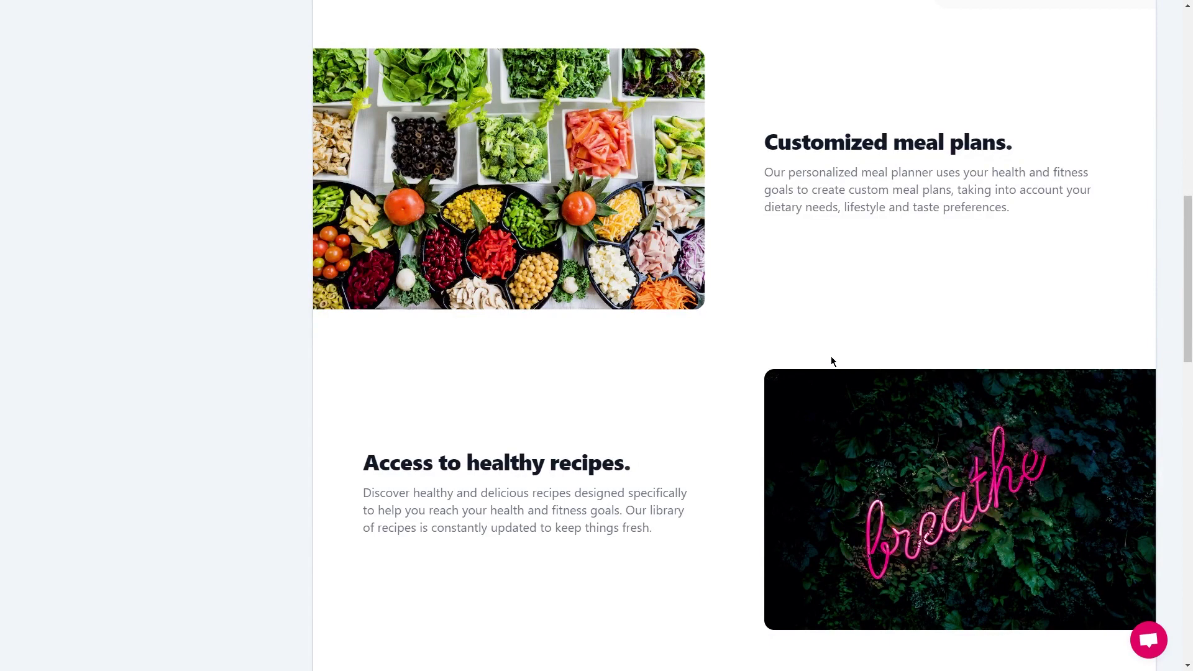
- Scroll the FitMeal preview and highlight the Customized meal plans section text
scroll(719, 304, "up", 1)
scroll(719, 303, "down", 1)
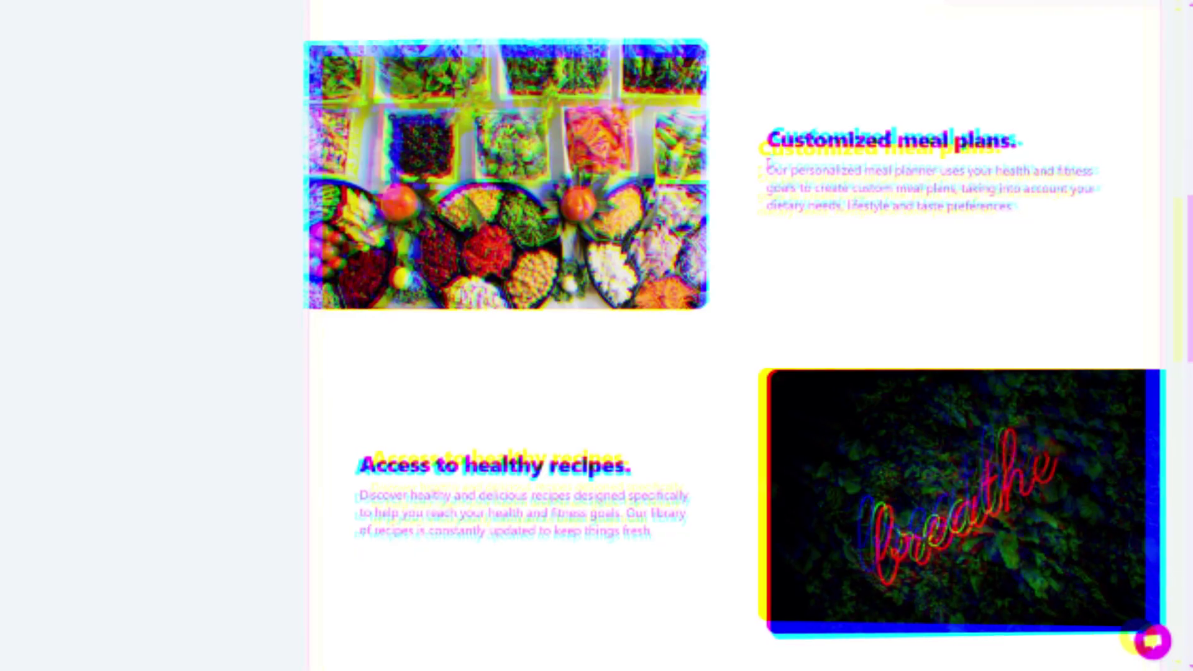
left_click_drag(766, 142, 984, 226)
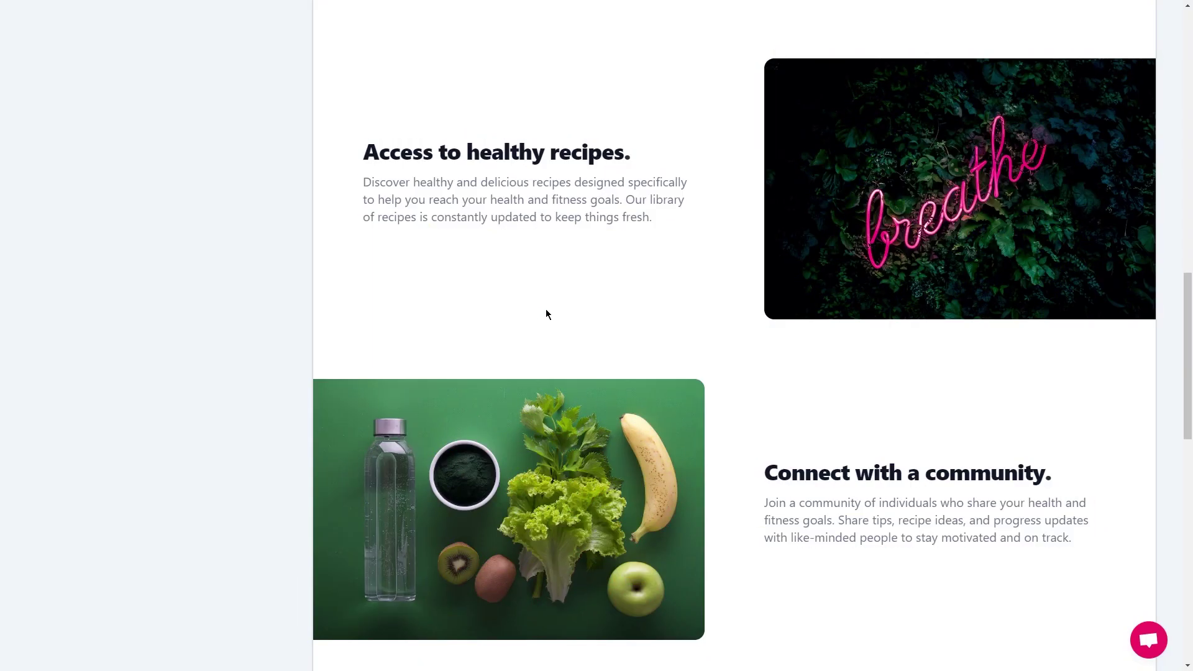
- Return to the Mixo idea form and highlight the 'weight loss' idea text
scroll(626, 314, "down", 1)
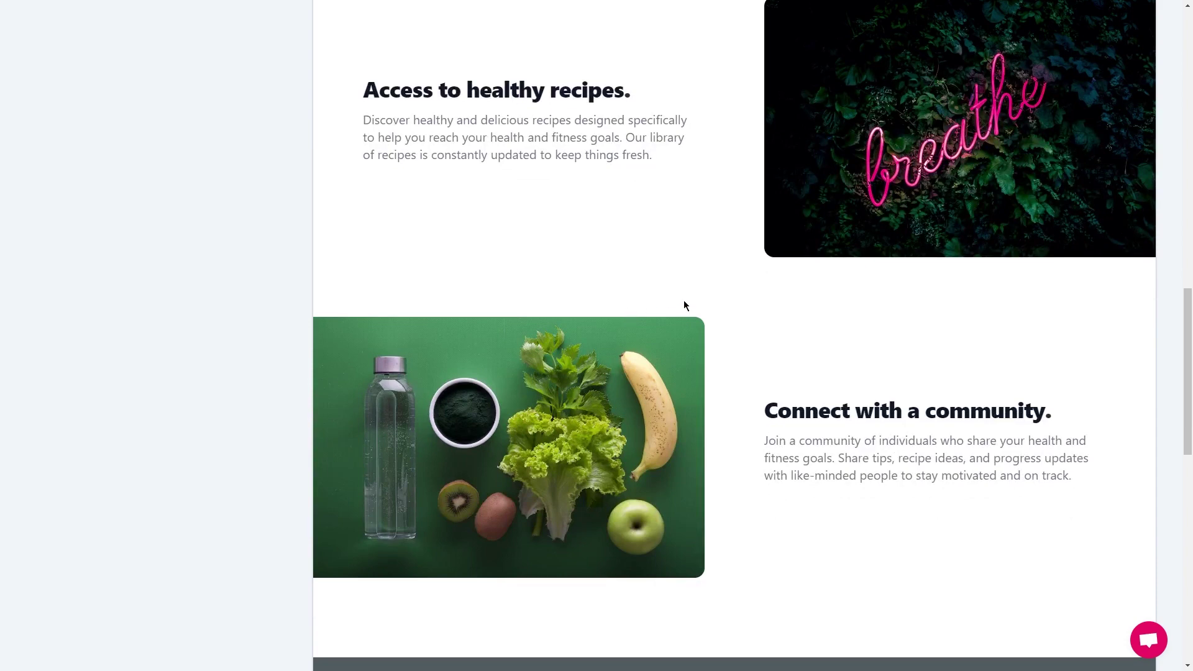
scroll(752, 348, "down", 2)
left_click_drag(759, 304, 980, 367)
scroll(927, 359, "up", 1)
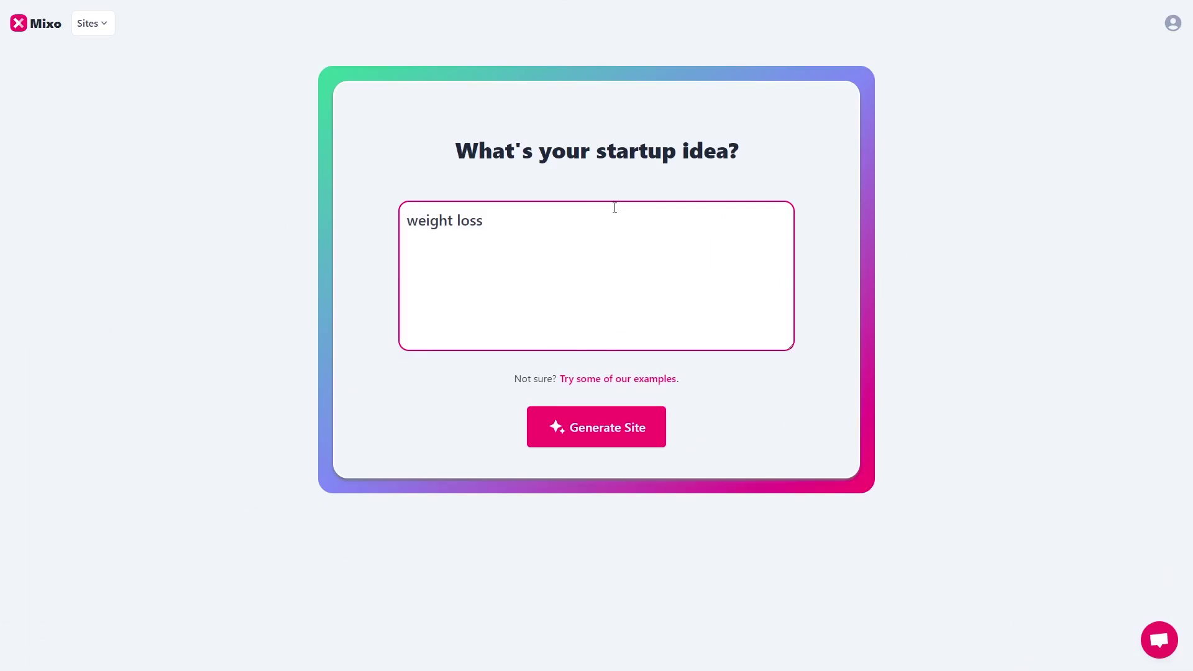
left_click_drag(615, 207, 386, 215)
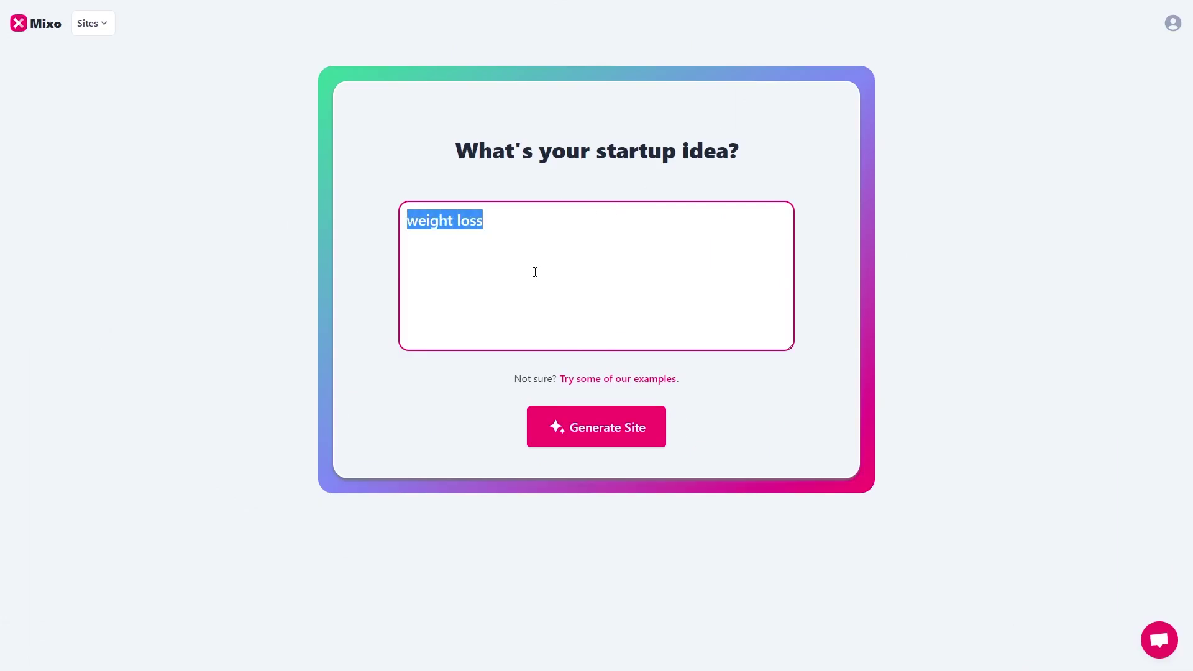
- Generate a Mixo site from the 'weight loss' idea with Generate Site
left_click_drag(416, 122, 748, 197)
left_click(722, 376)
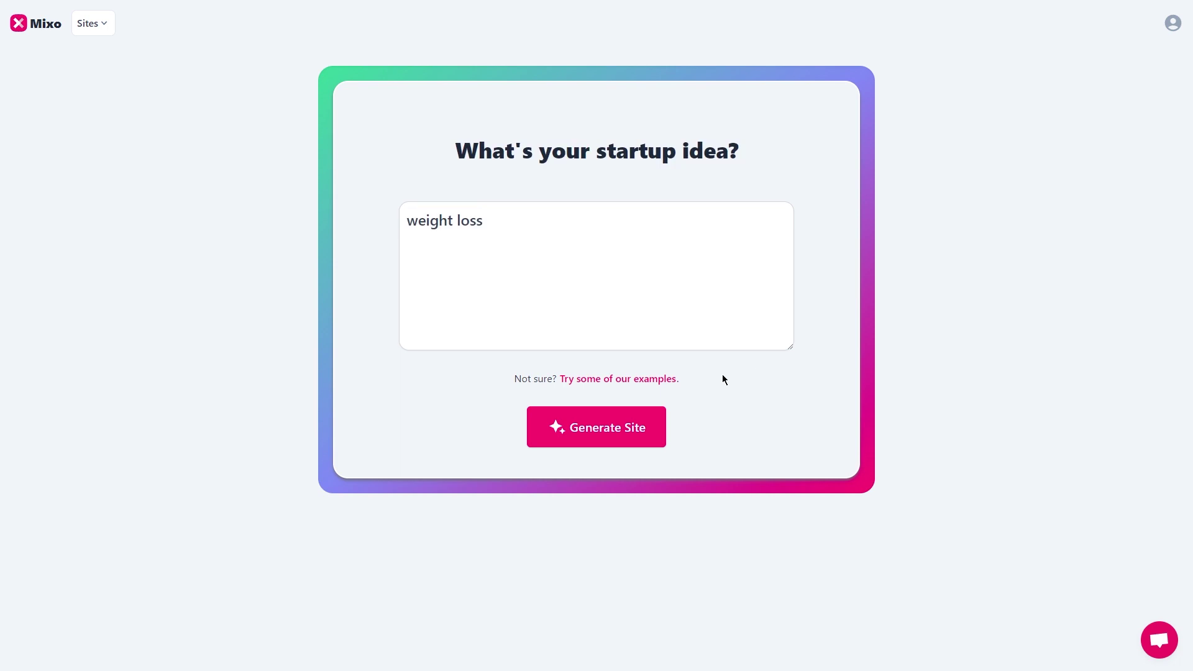
left_click(584, 427)
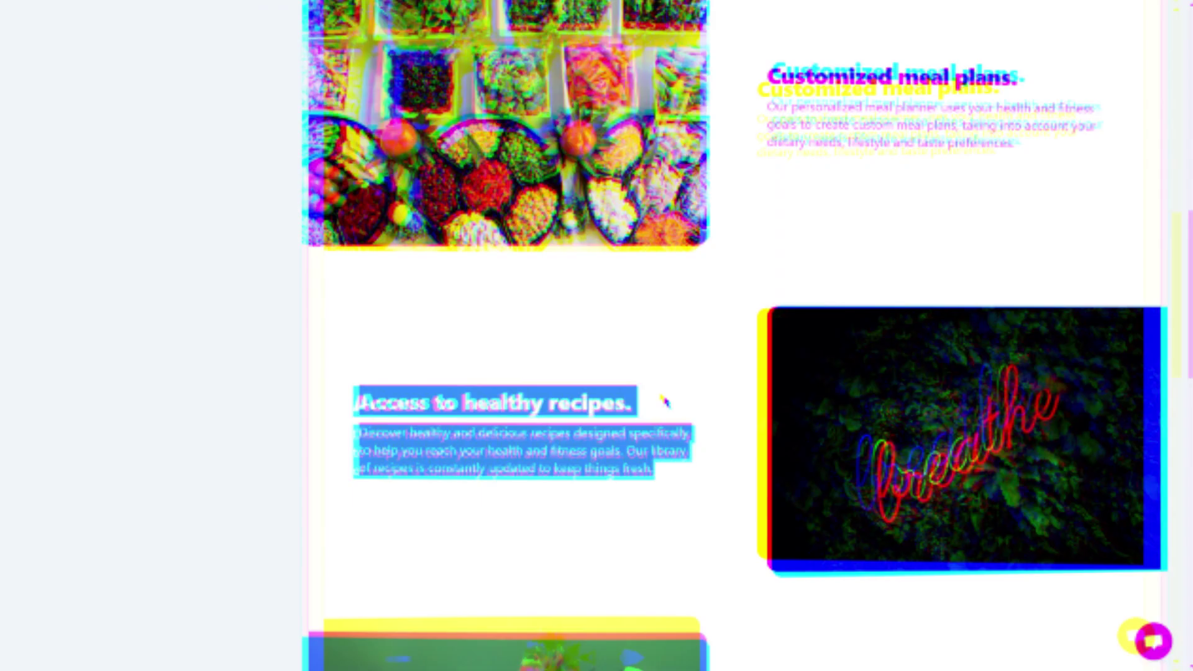
scroll(665, 395, "up", 15)
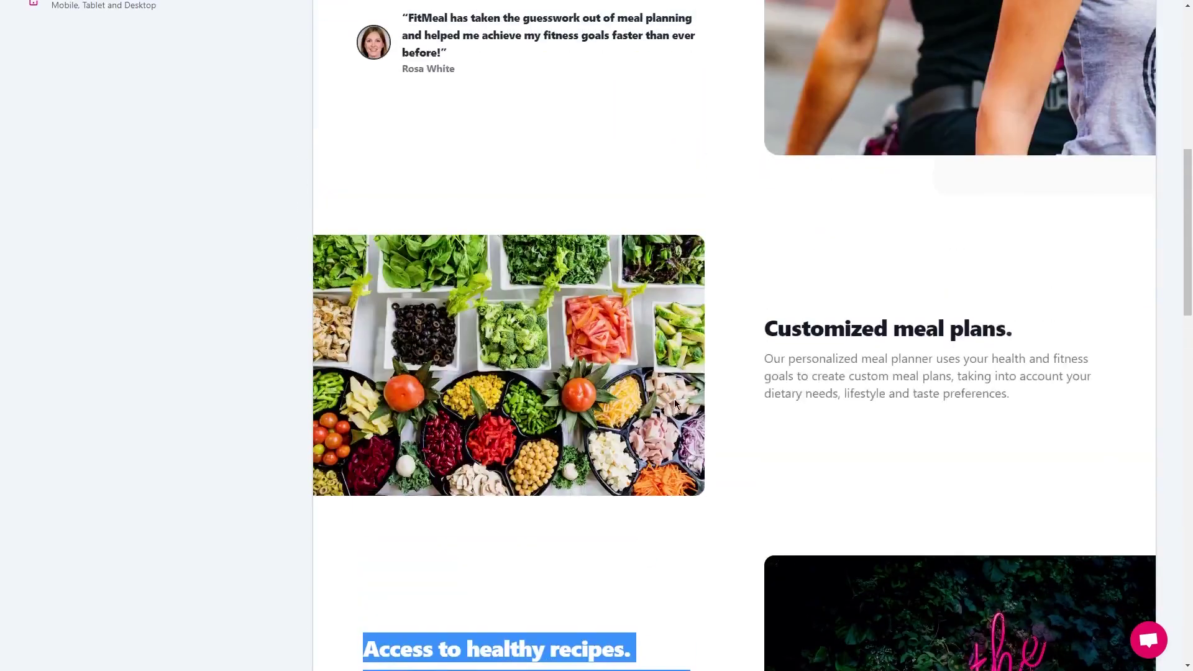
scroll(645, 360, "down", 10)
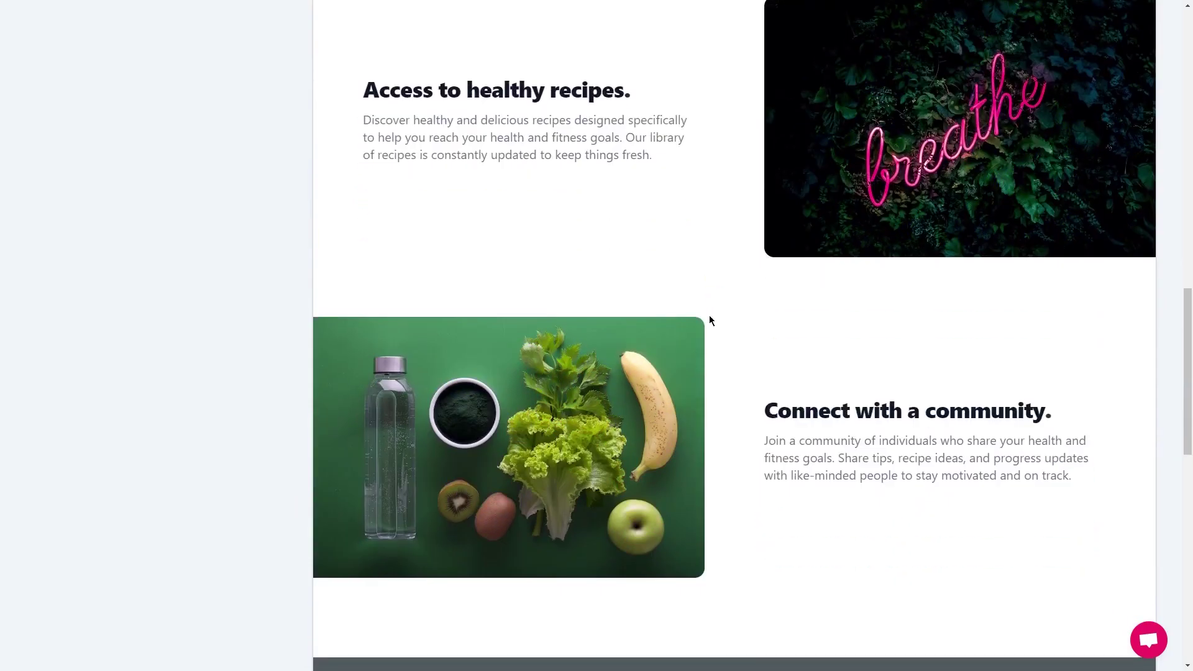
scroll(648, 349, "down", 1)
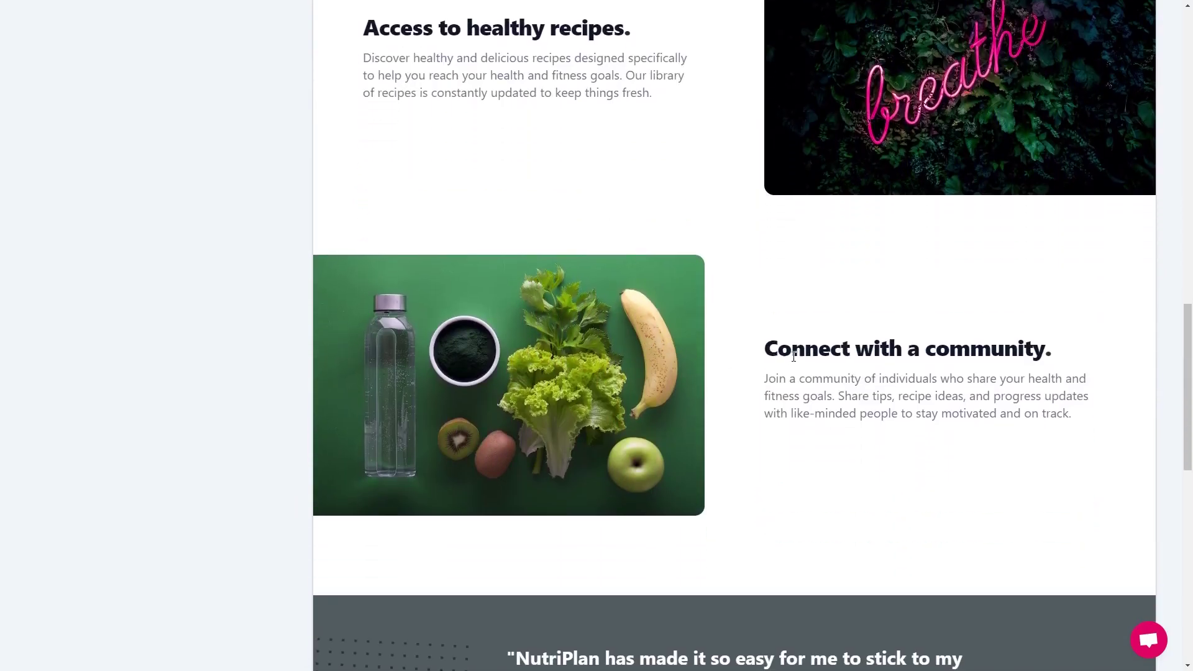
scroll(800, 360, "up", 1)
scroll(793, 353, "up", 1)
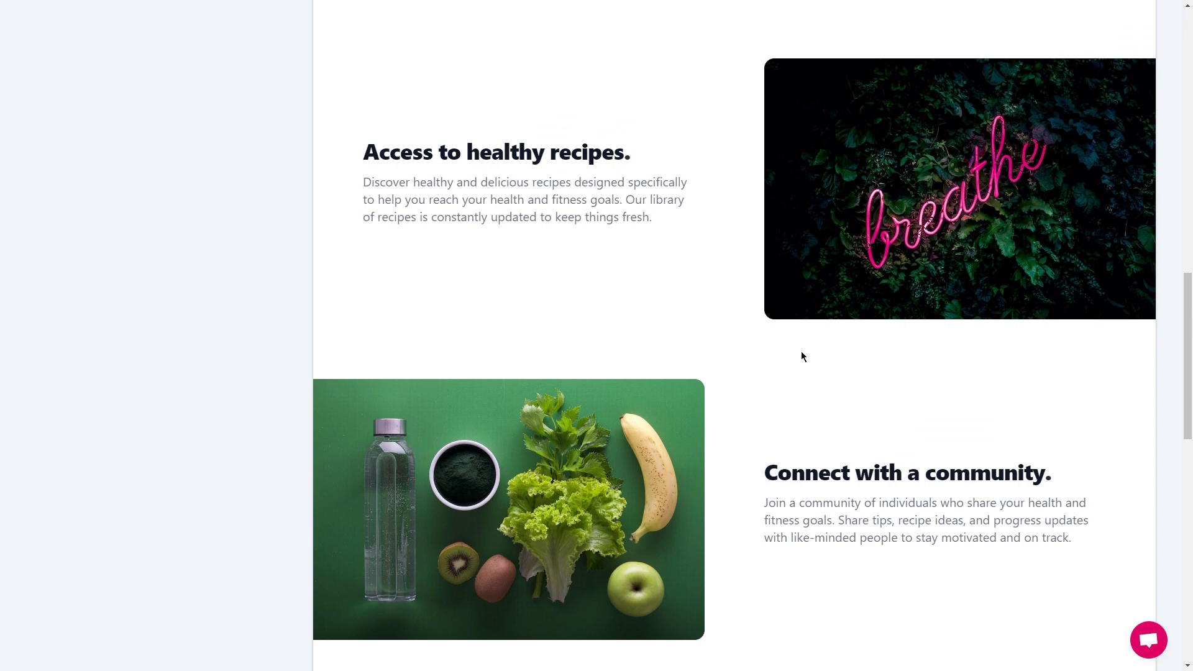
scroll(802, 355, "up", 1)
scroll(803, 356, "up", 1)
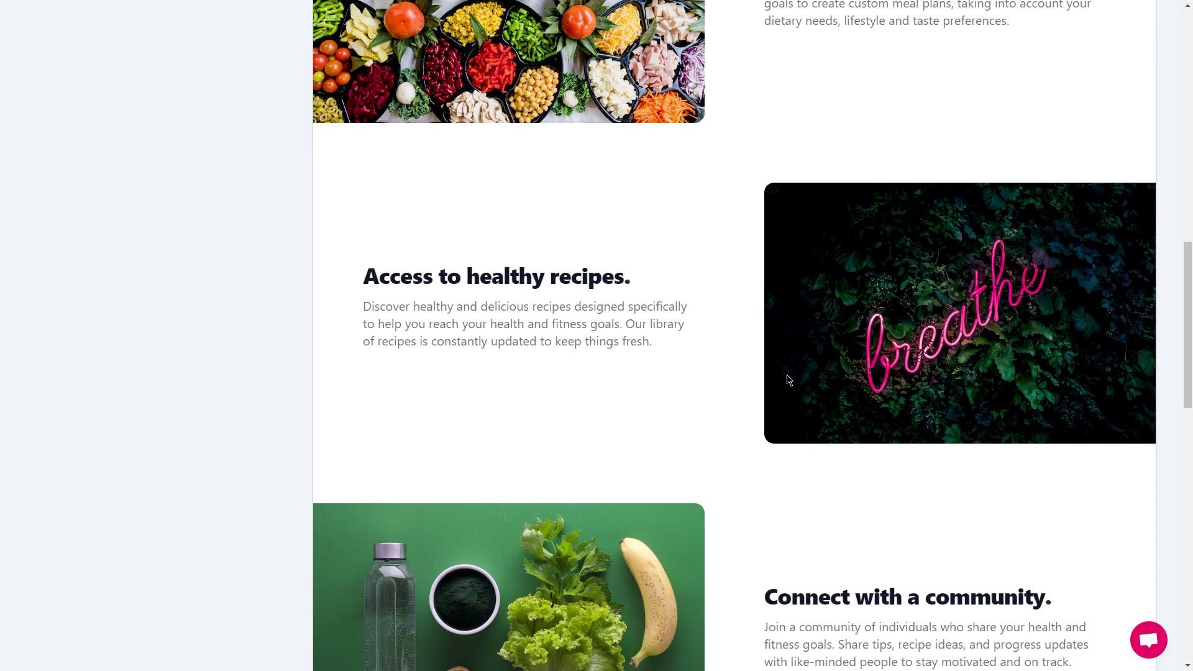
scroll(784, 378, "up", 1)
scroll(778, 371, "up", 1)
scroll(717, 356, "up", 1)
scroll(441, 304, "up", 1)
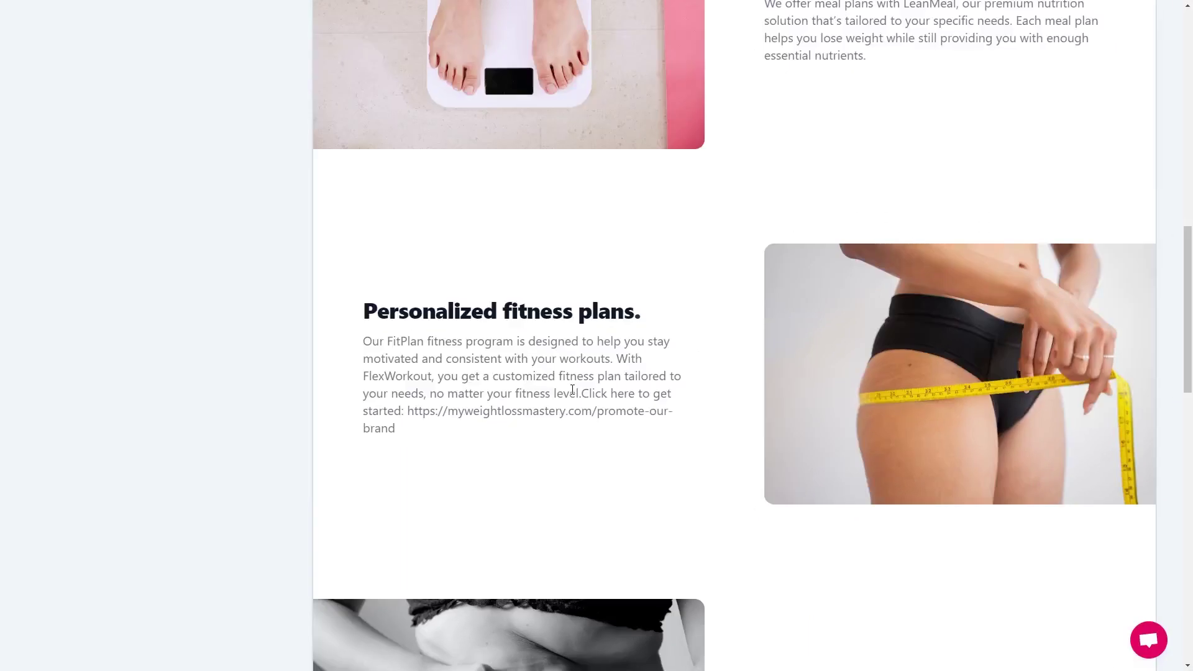
scroll(573, 389, "down", 2)
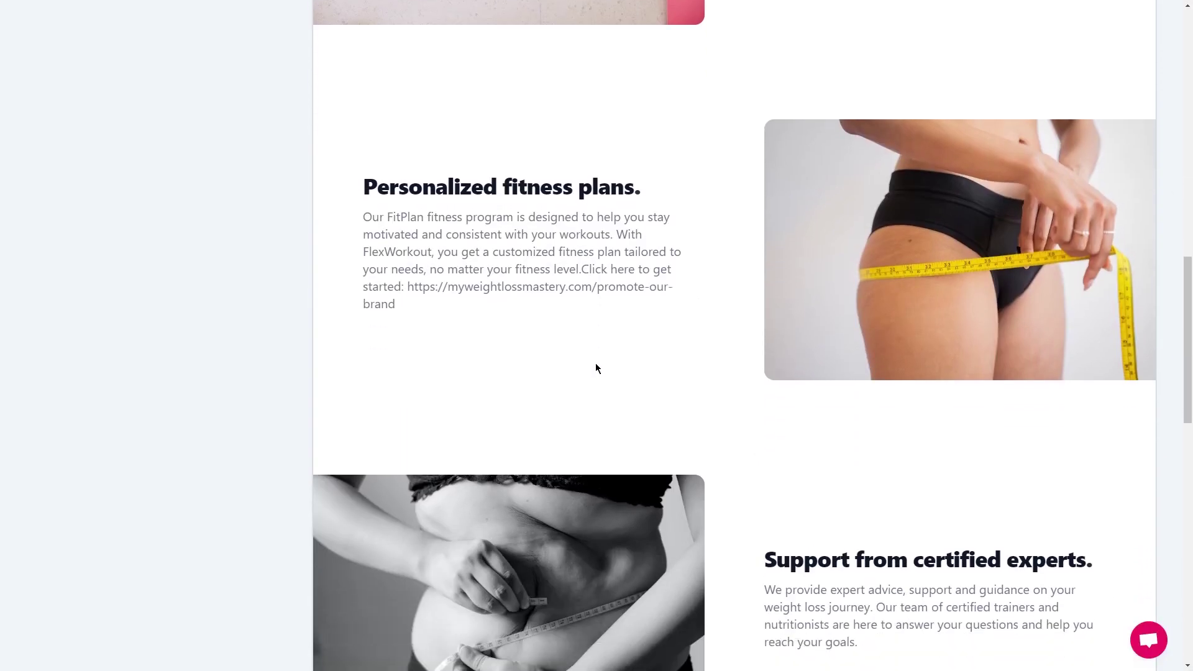
left_click_drag(395, 304, 487, 269)
left_click(546, 352)
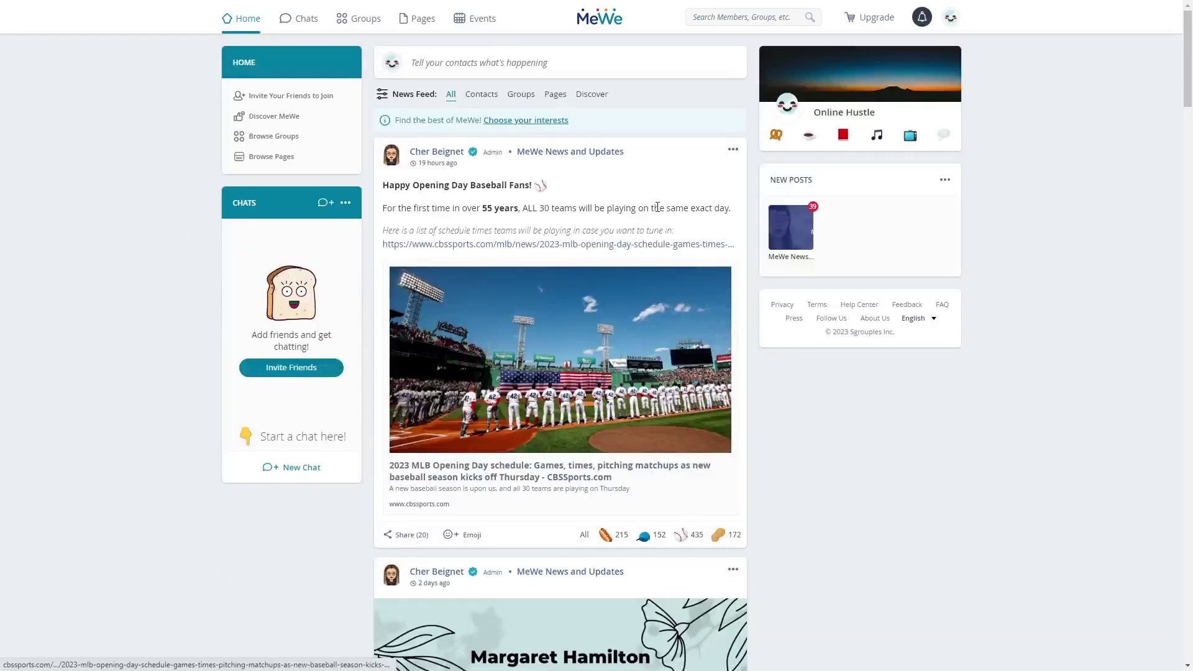
scroll(589, 319, "down", 20)
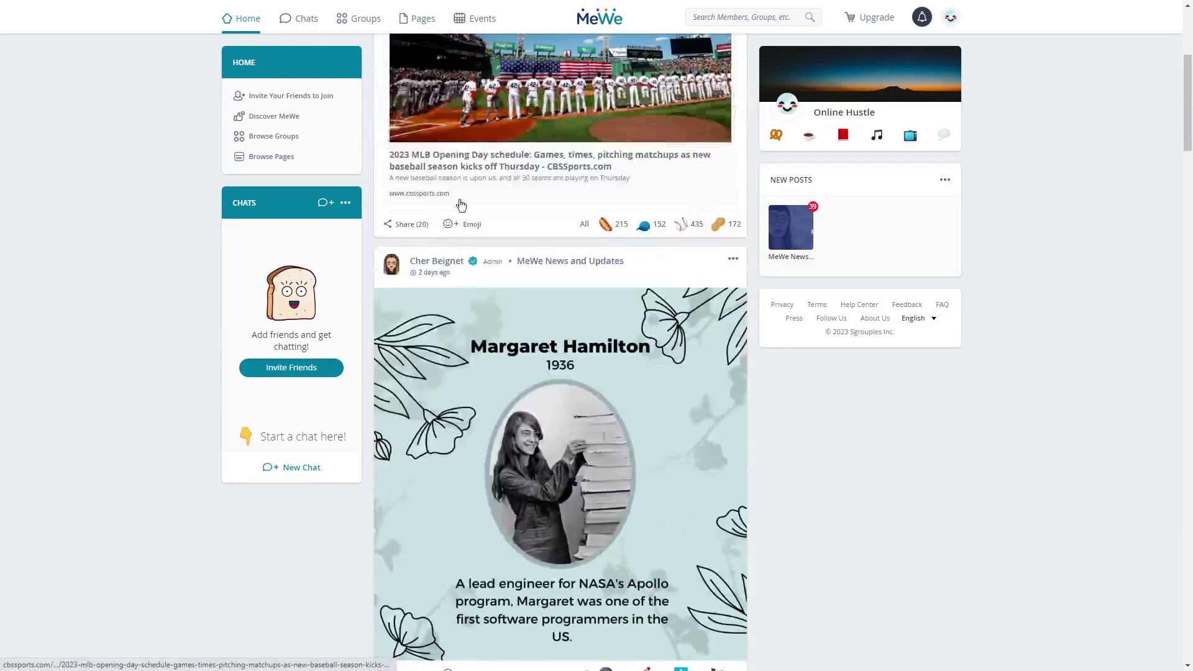
scroll(589, 319, "down", 5)
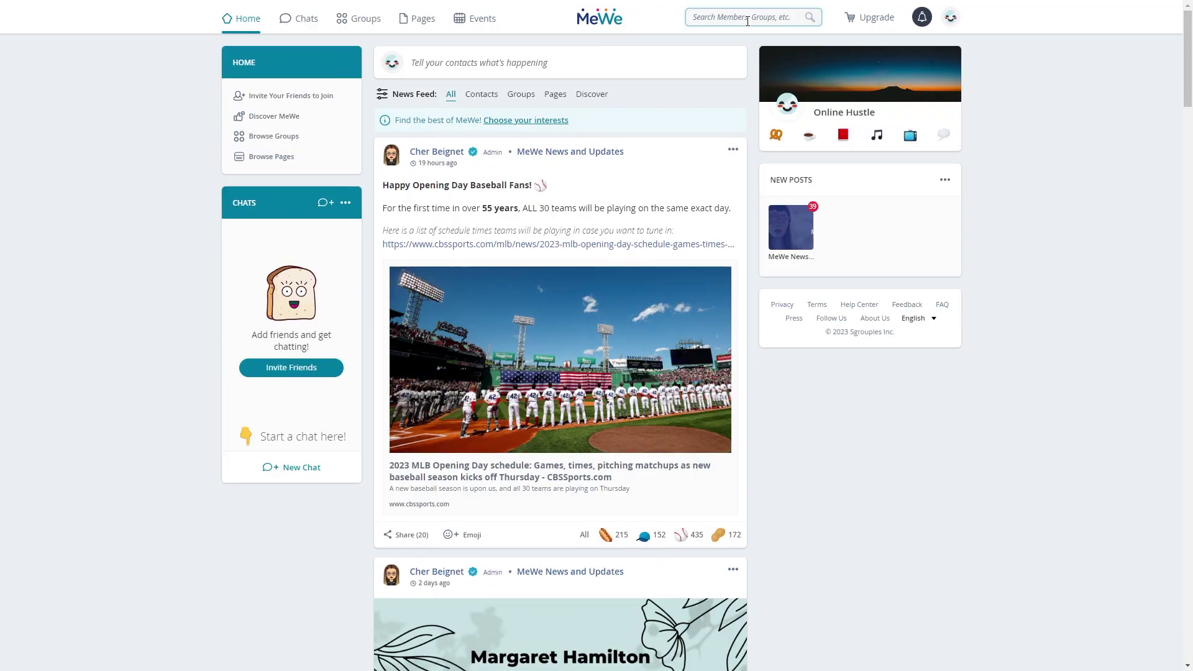
left_click(748, 18)
type("weight loss")
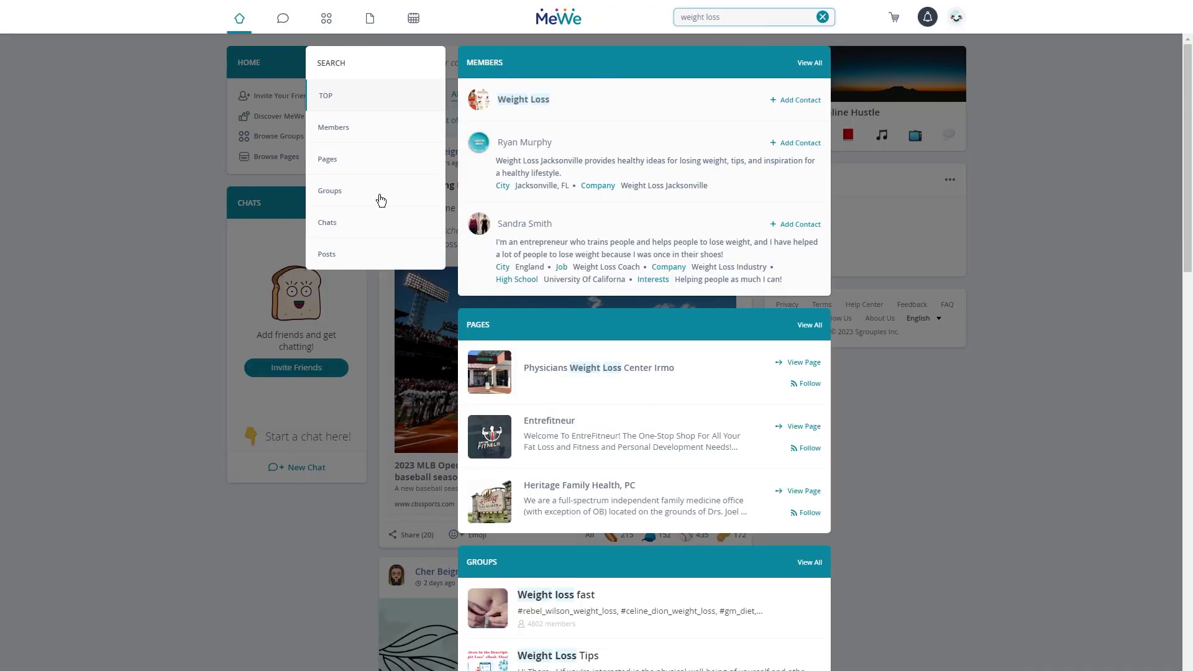
- Narrow the weight loss search to Groups and preview the Weight loss fast group
left_click(381, 198)
left_click(580, 101)
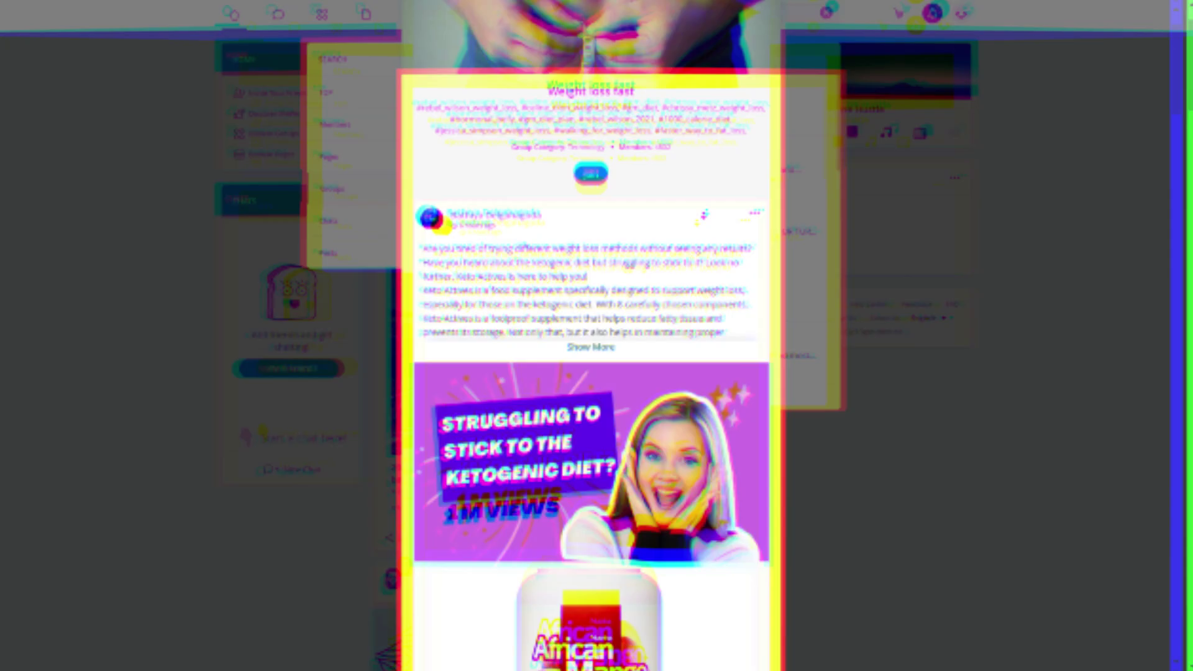
scroll(701, 217, "down", 2)
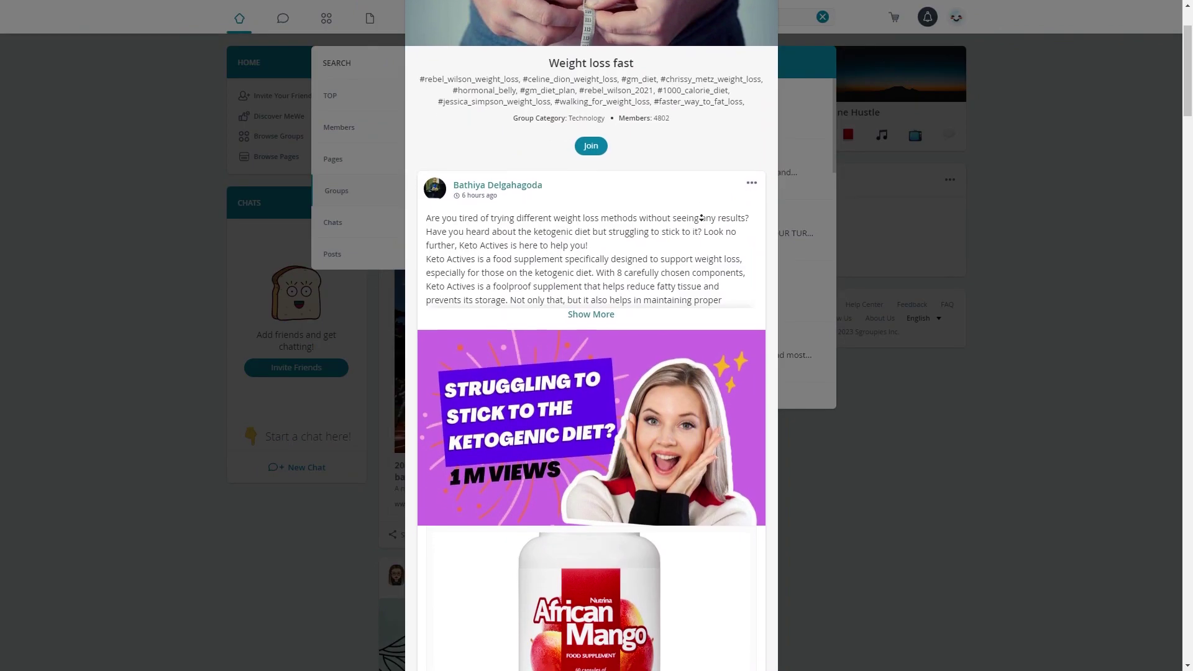
scroll(701, 217, "down", 2)
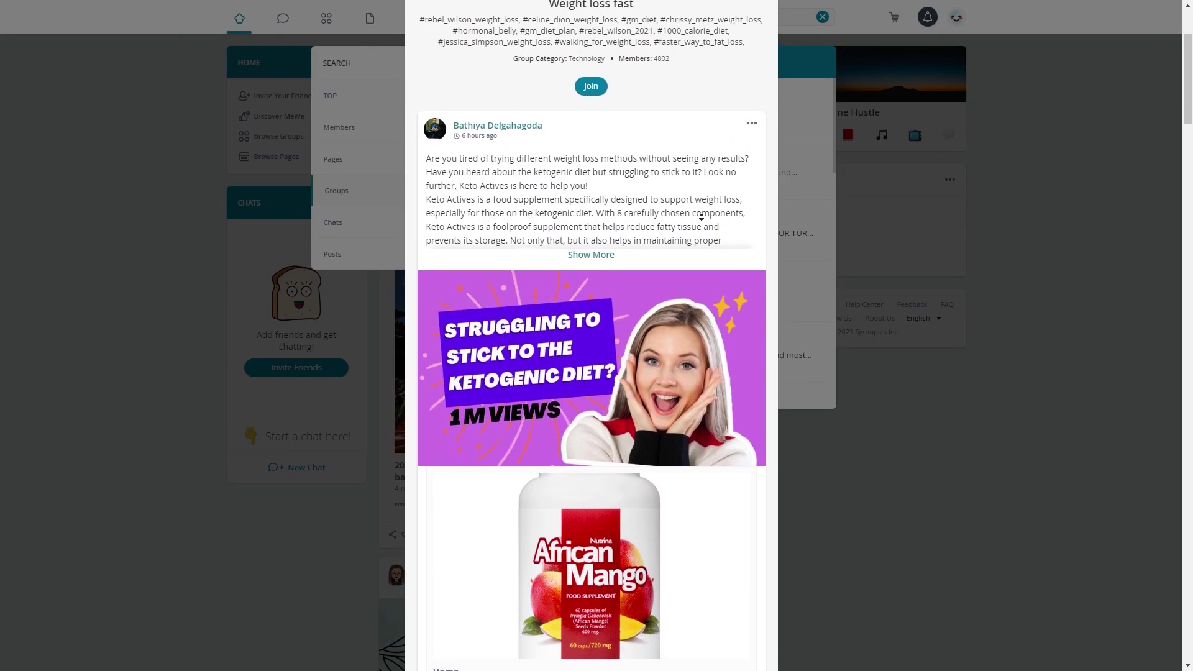
scroll(701, 214, "down", 10)
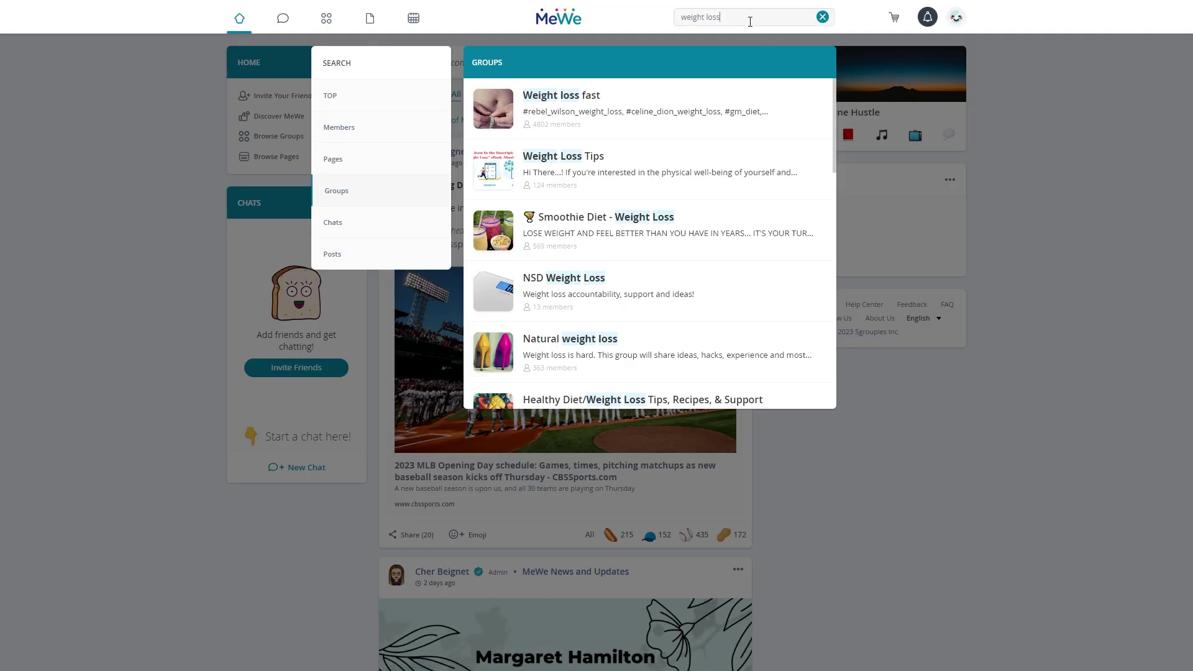
triple_click(782, 25)
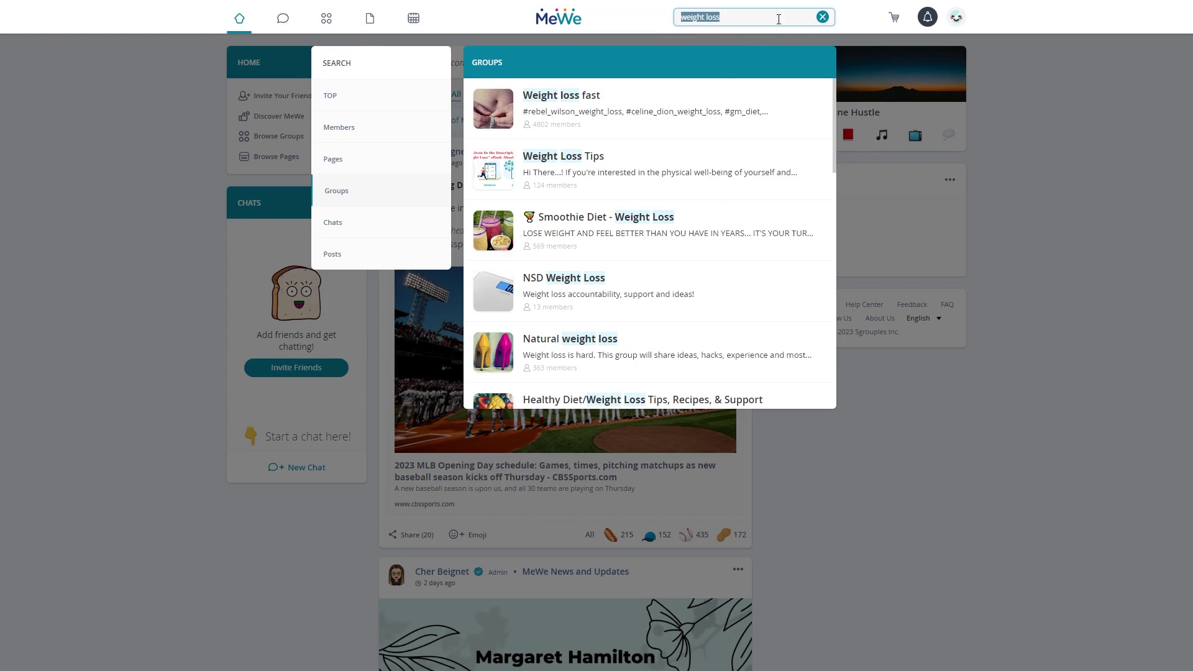
- Preview the Weight Loss Tips group, then the Smoothie Diet - Weight Loss group
left_click(591, 157)
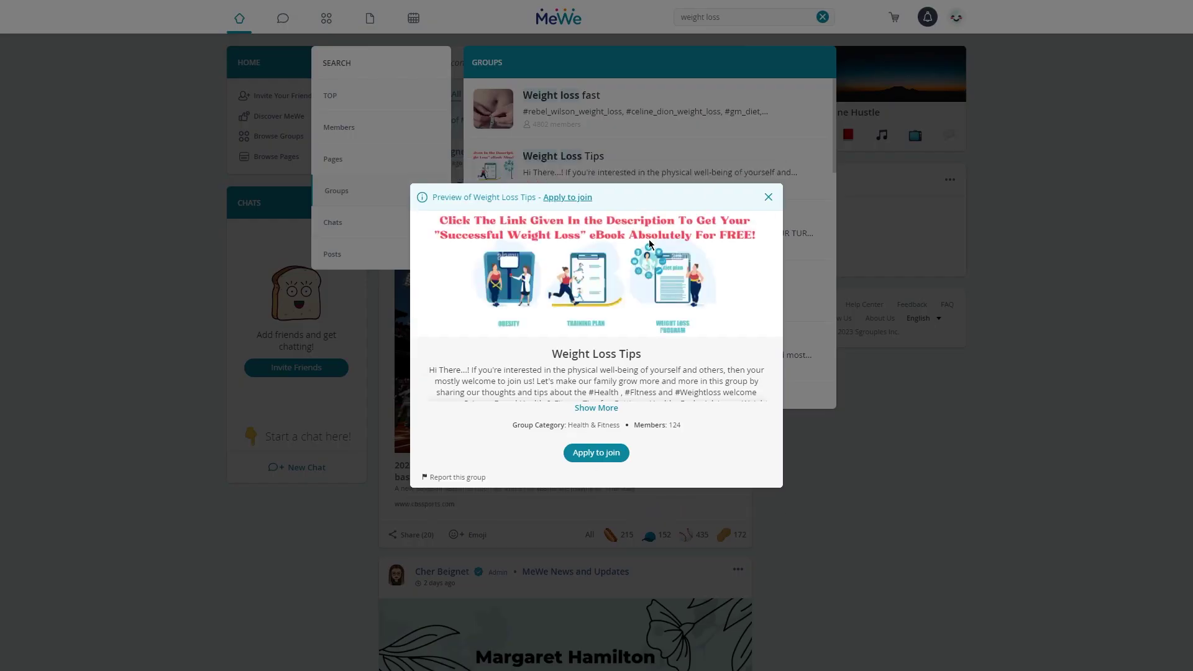
left_click(872, 216)
scroll(629, 211, "down", 1)
left_click(587, 160)
scroll(639, 268, "down", 6)
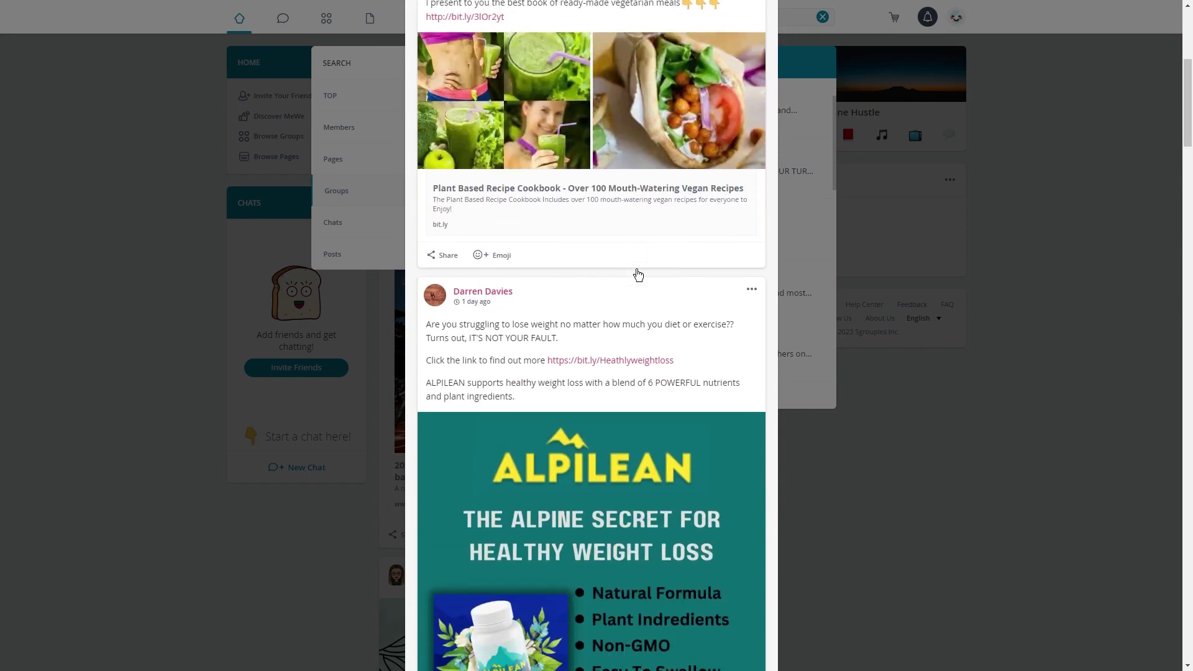
scroll(638, 274, "up", 6)
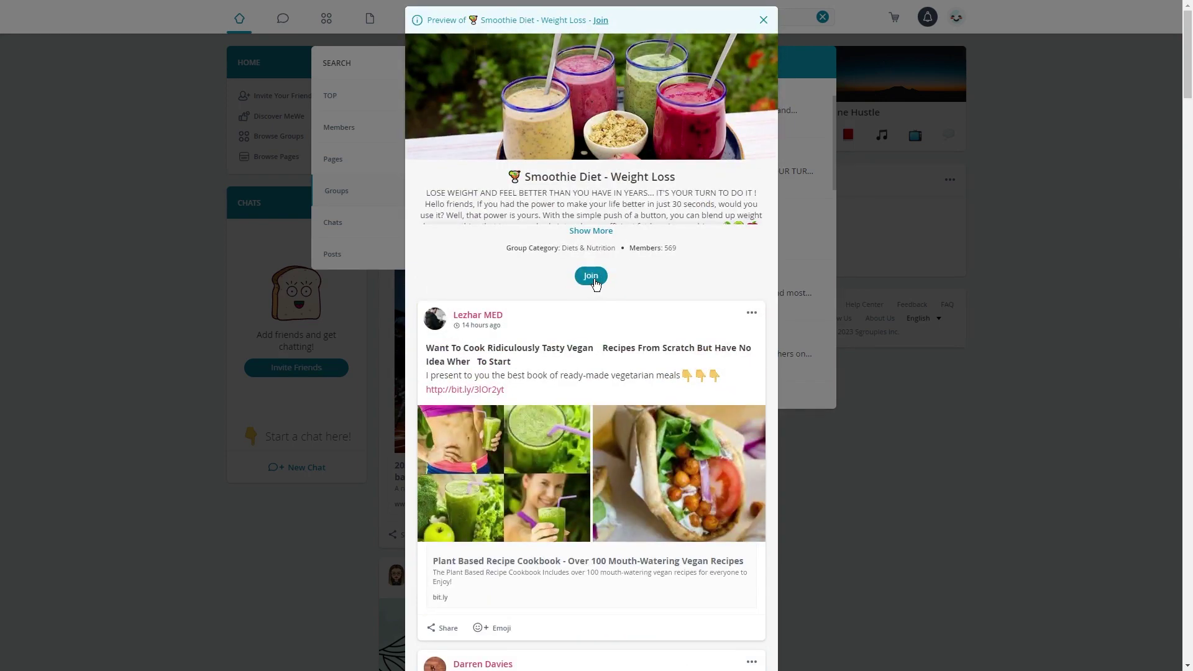
- Join Smoothie Diet - Weight Loss, dismiss the confirmation, and close the Women's Weight Loss preview
left_click(591, 276)
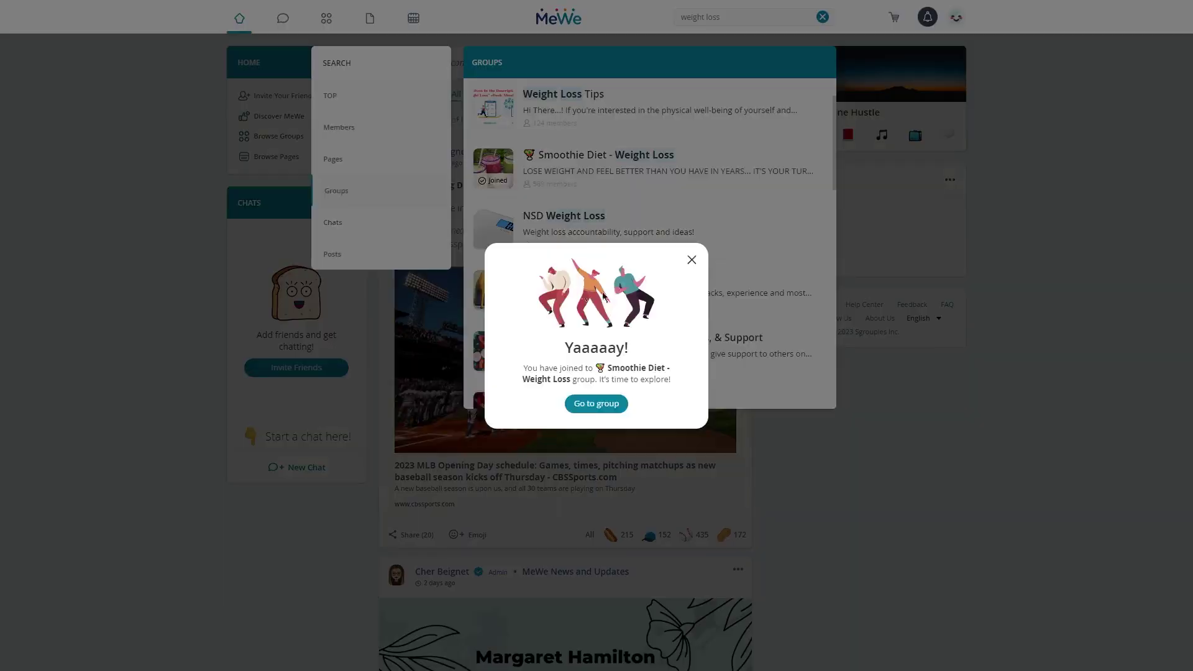
left_click(690, 264)
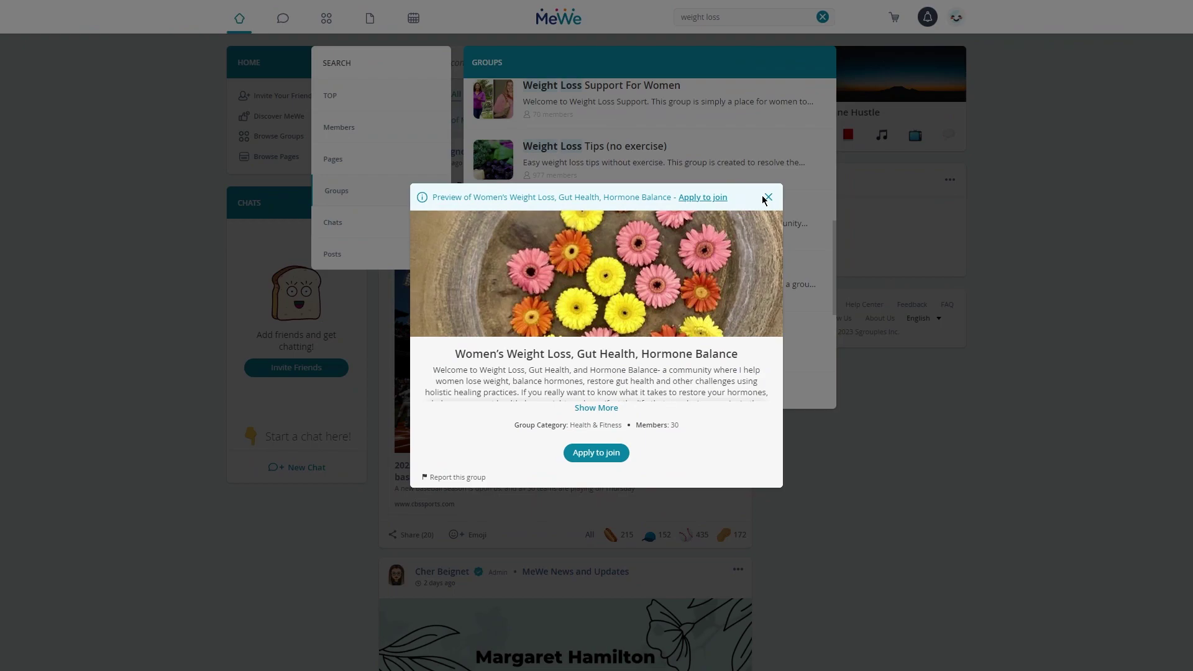
left_click(767, 197)
scroll(540, 220, "up", 5)
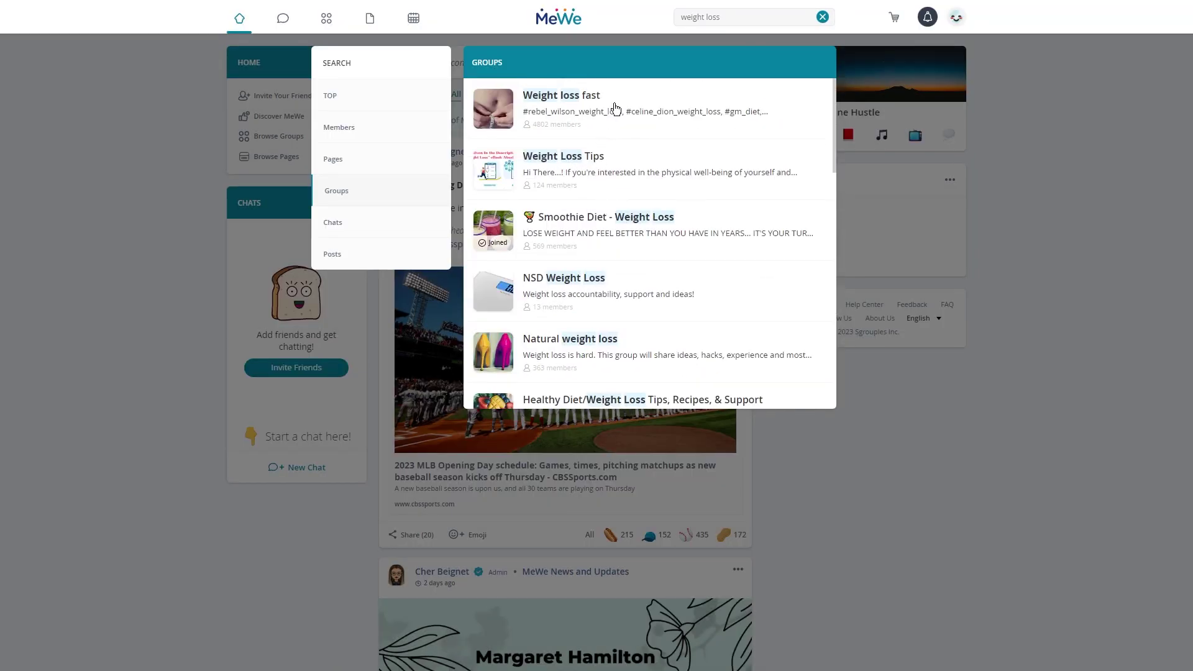
- Preview Weight loss fast and highlight its beginner tips and link-filled promotional posts
left_click(616, 108)
scroll(600, 251, "down", 6)
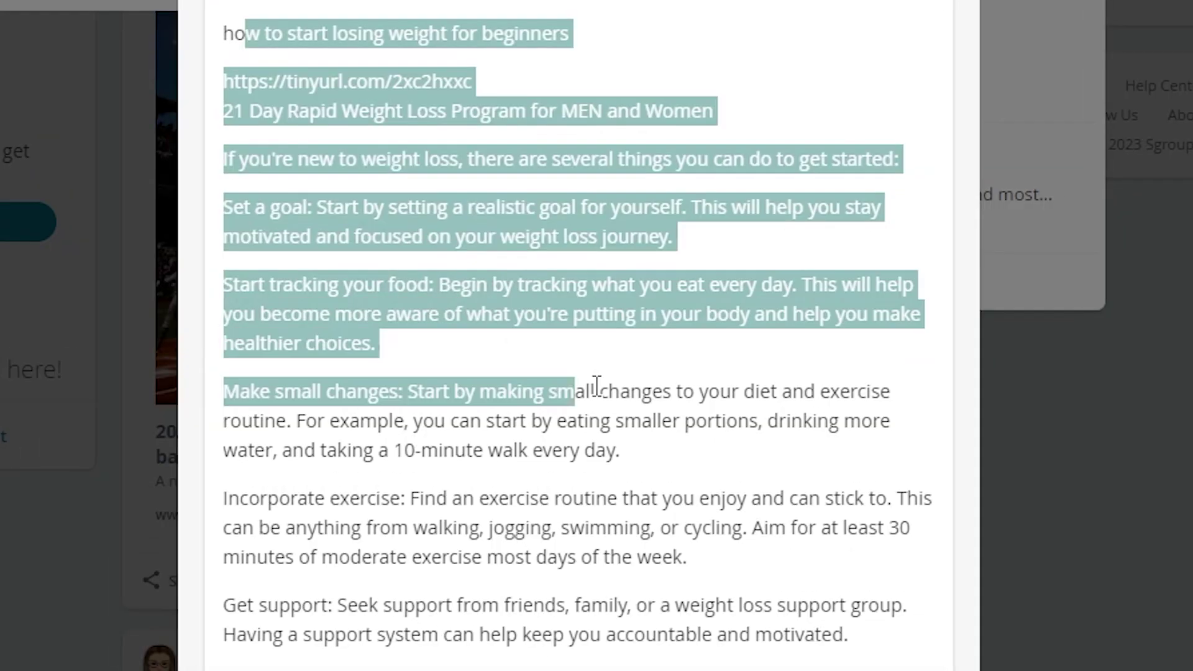
left_click_drag(591, 385, 510, 411)
left_click(662, 198)
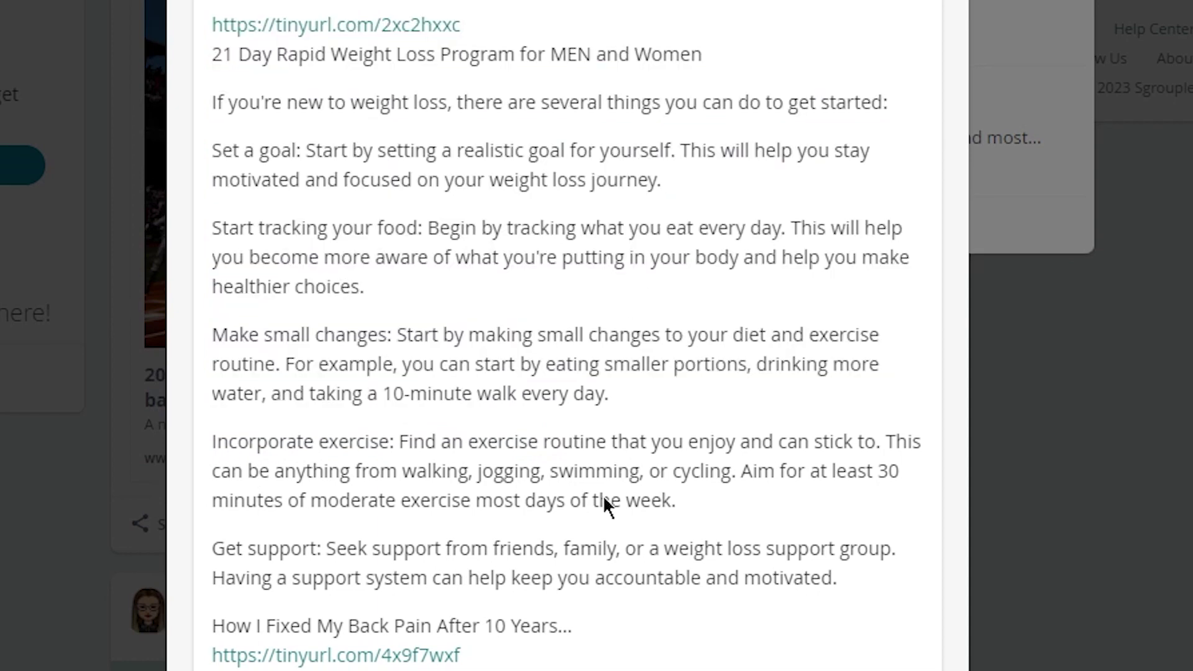
left_click_drag(547, 664, 212, 13)
left_click(671, 39)
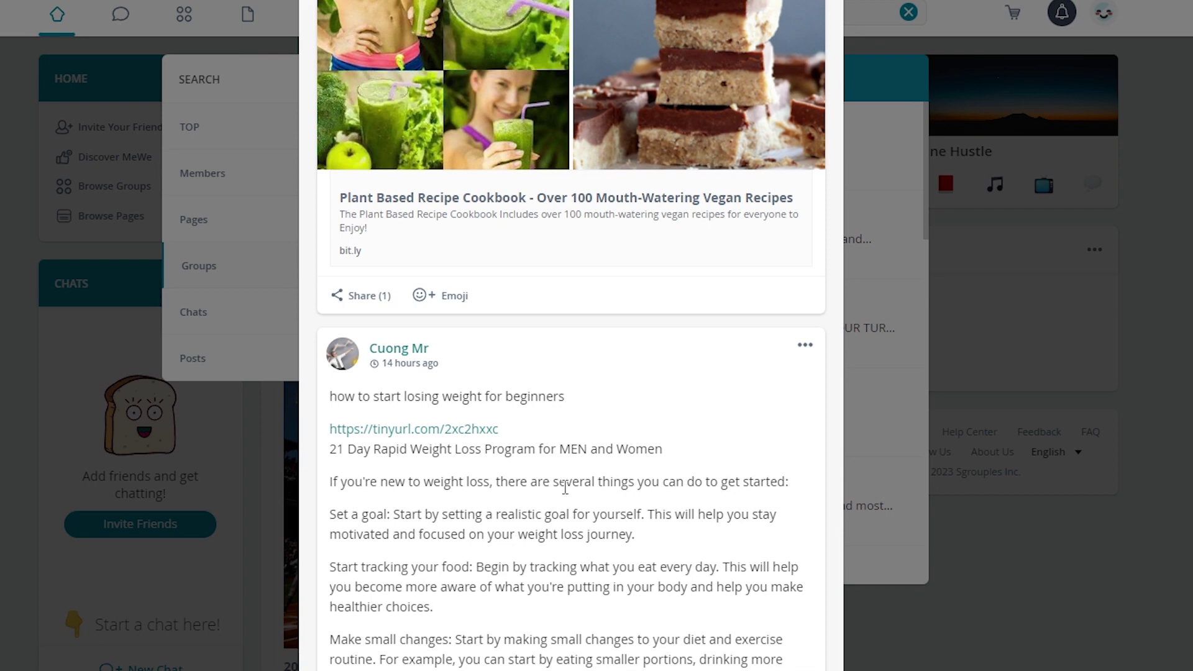
scroll(562, 522, "up", 10)
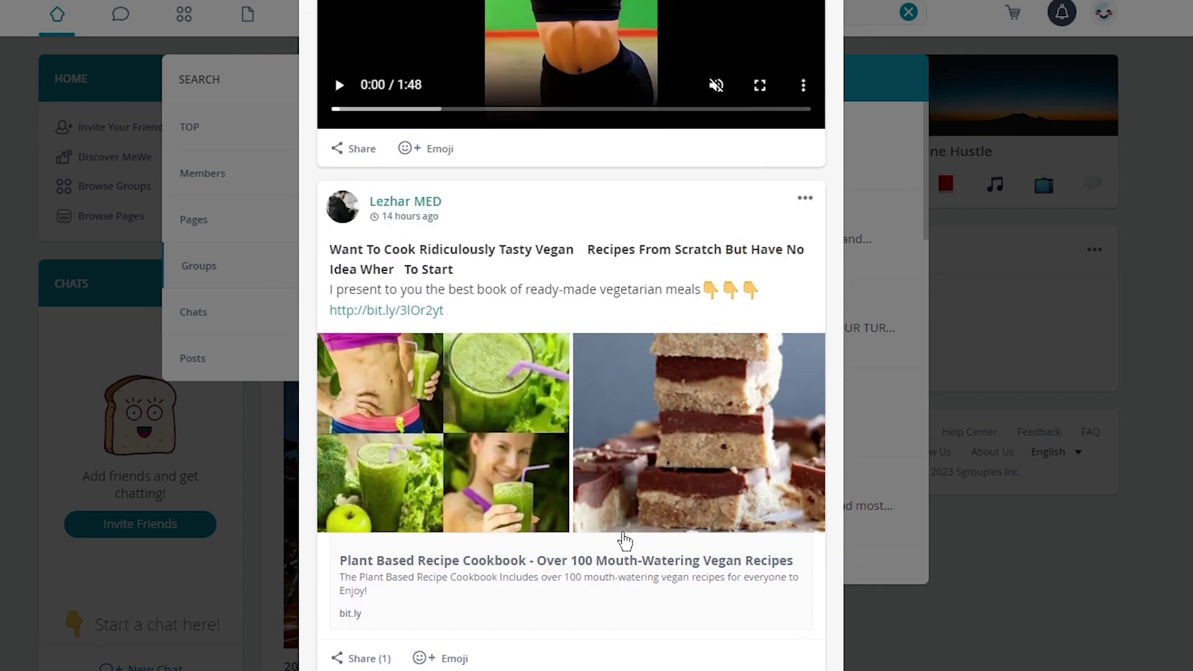
scroll(609, 545, "up", 10)
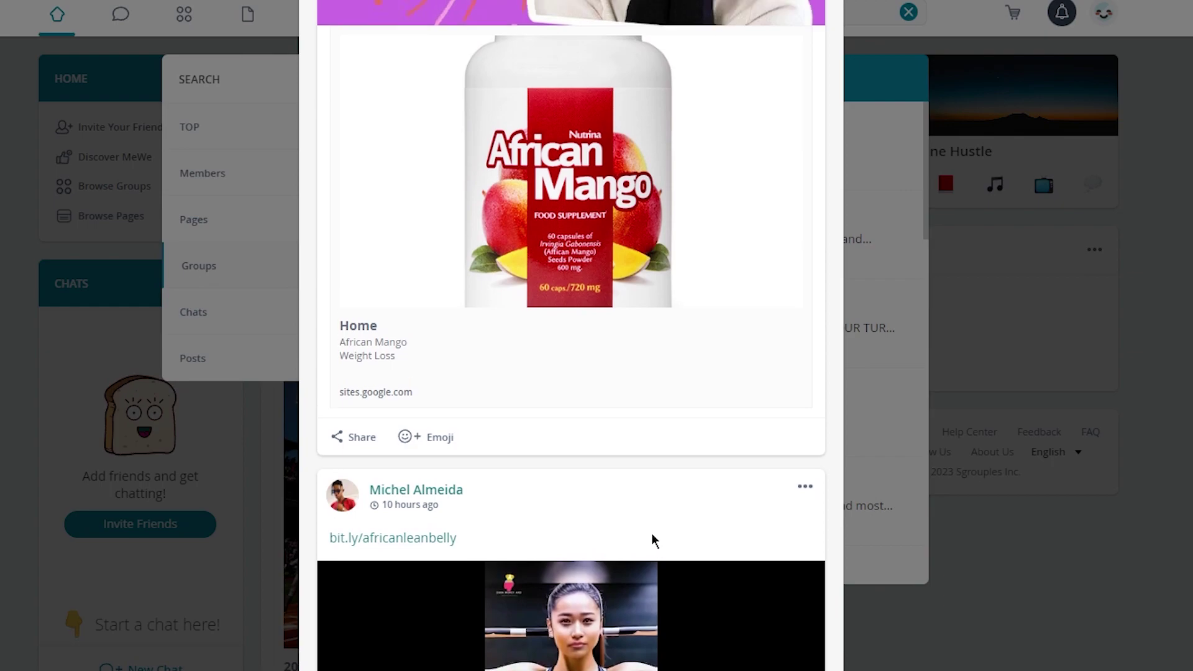